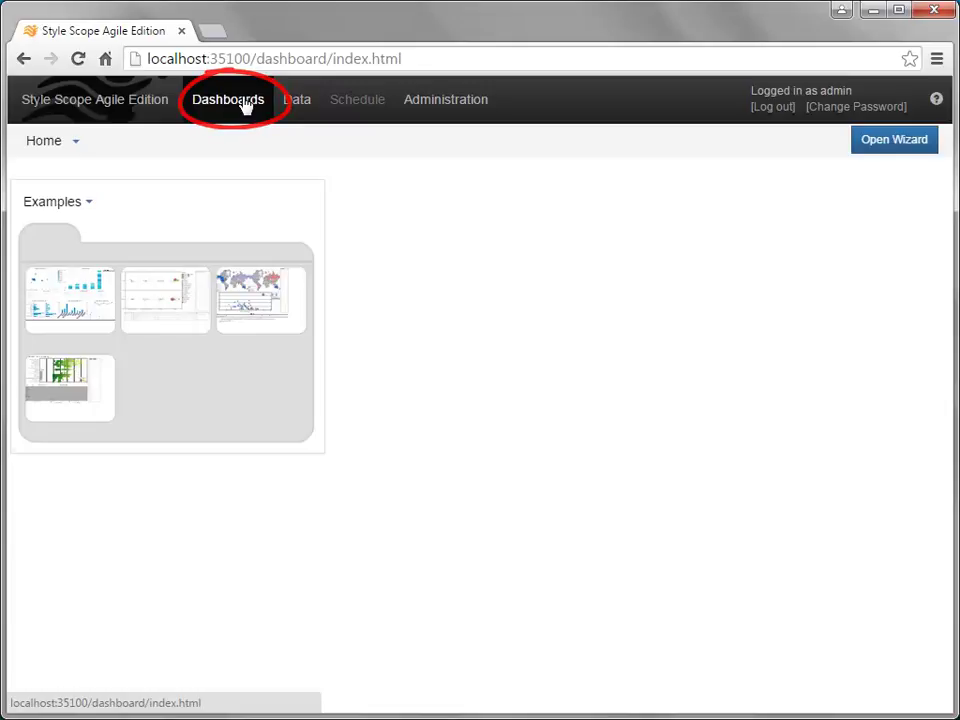
Open the Examples dashboard folder and choose New Dashboard from its action menu.
{"action": "left_click", "coordinate": [213, 372]}
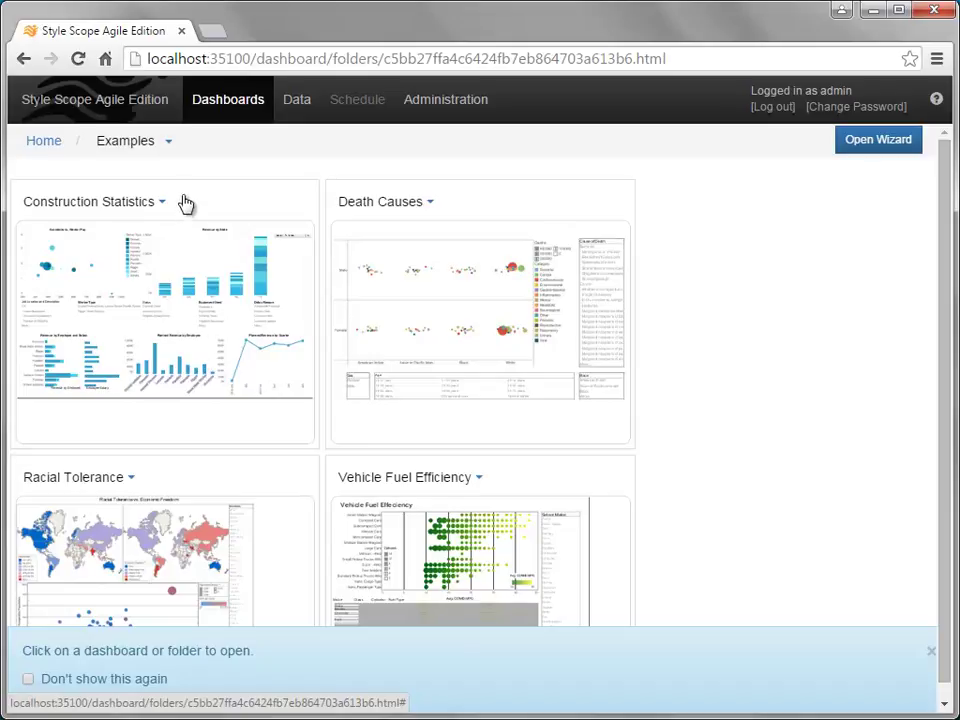
{"action": "left_click", "coordinate": [170, 145]}
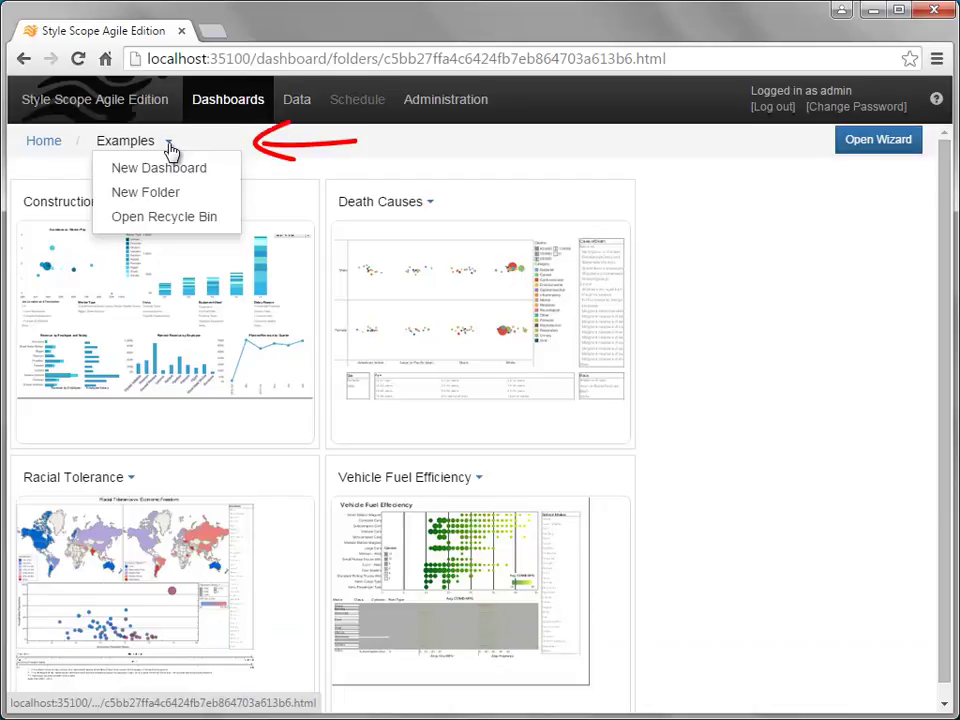
{"action": "left_click", "coordinate": [229, 175]}
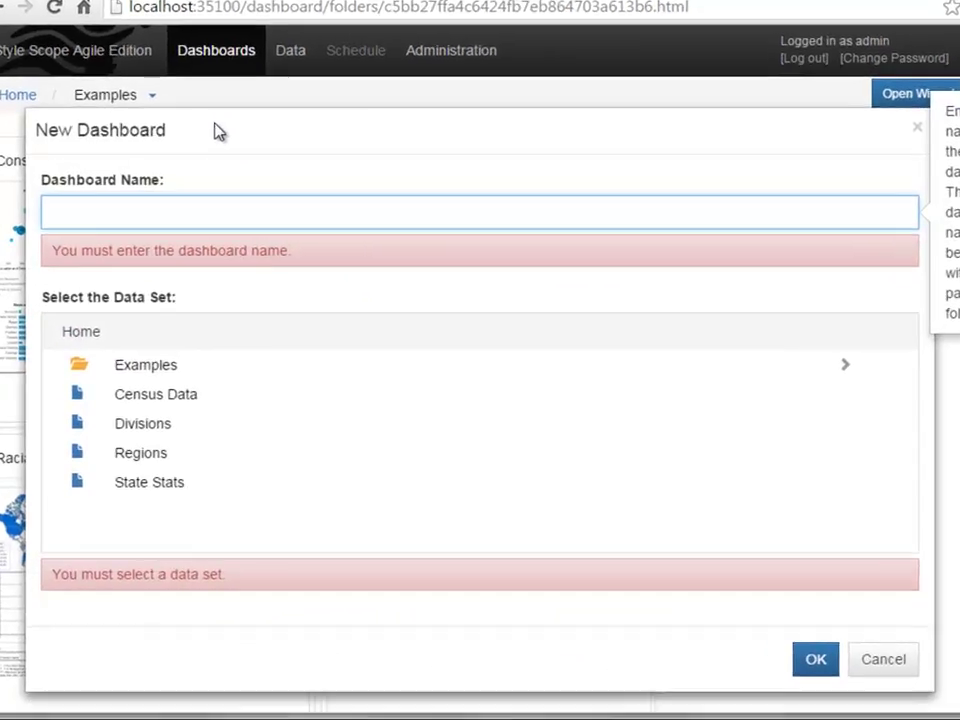
Name the dashboard 'Sales Explore' and base it on Examples > Orders Examples > Sales Explore.
{"action": "type", "text": "Sales Explore"}
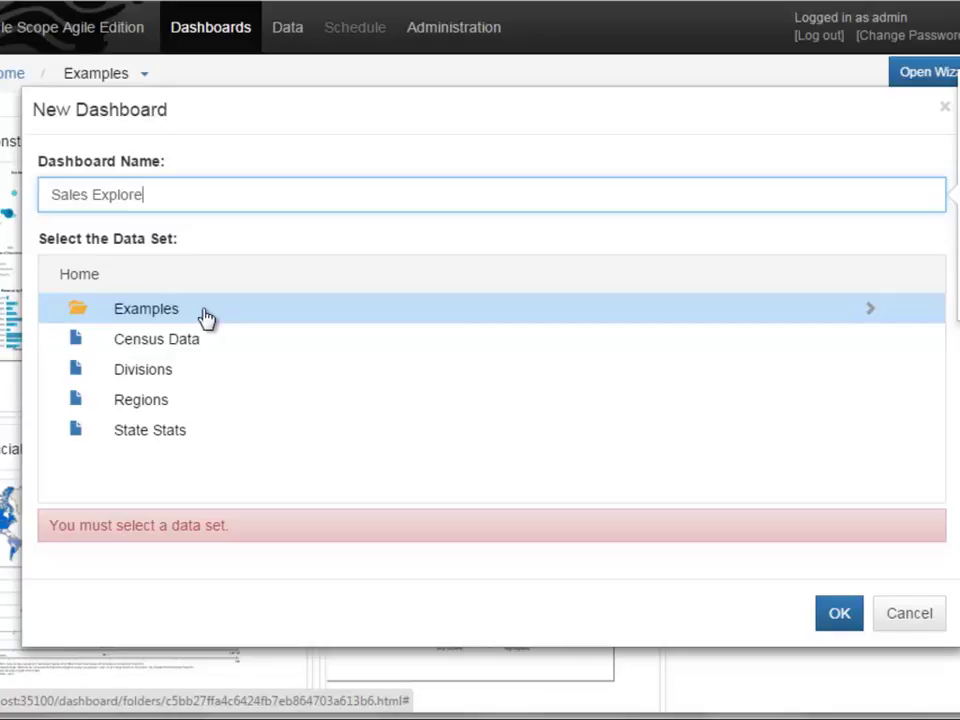
{"action": "left_click", "coordinate": [205, 317]}
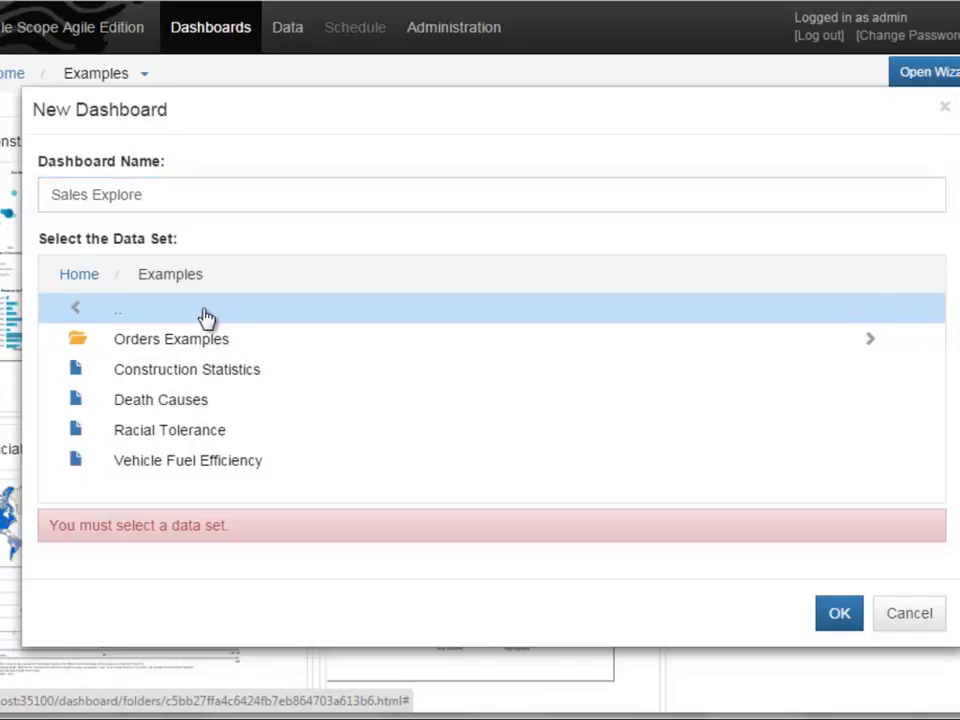
{"action": "left_click", "coordinate": [206, 338]}
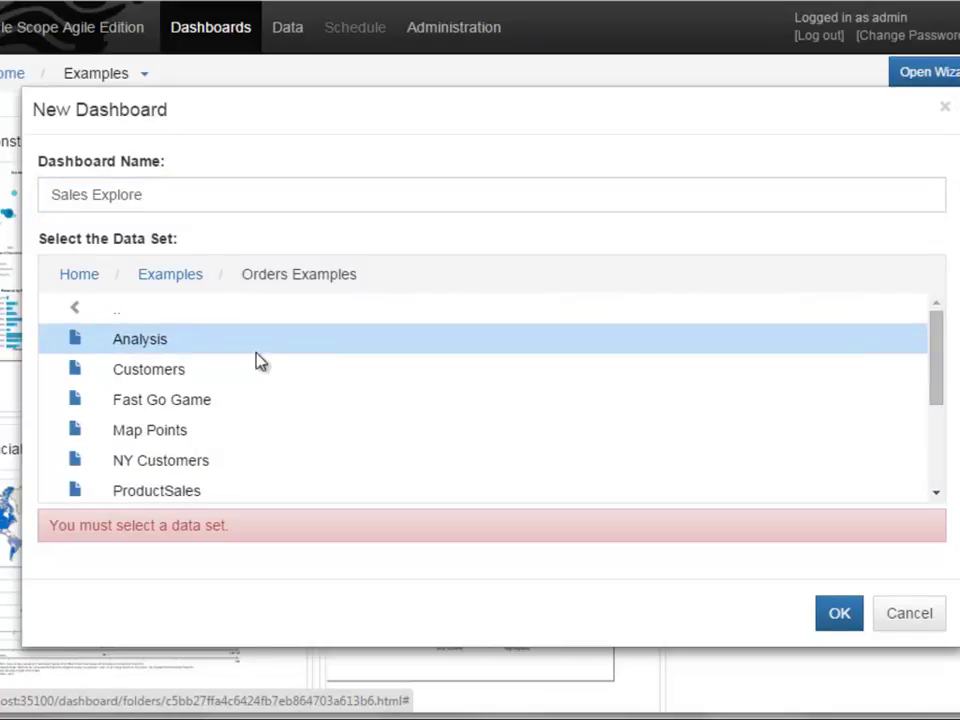
{"action": "left_click_drag", "start_coordinate": [934, 375], "coordinate": [936, 420]}
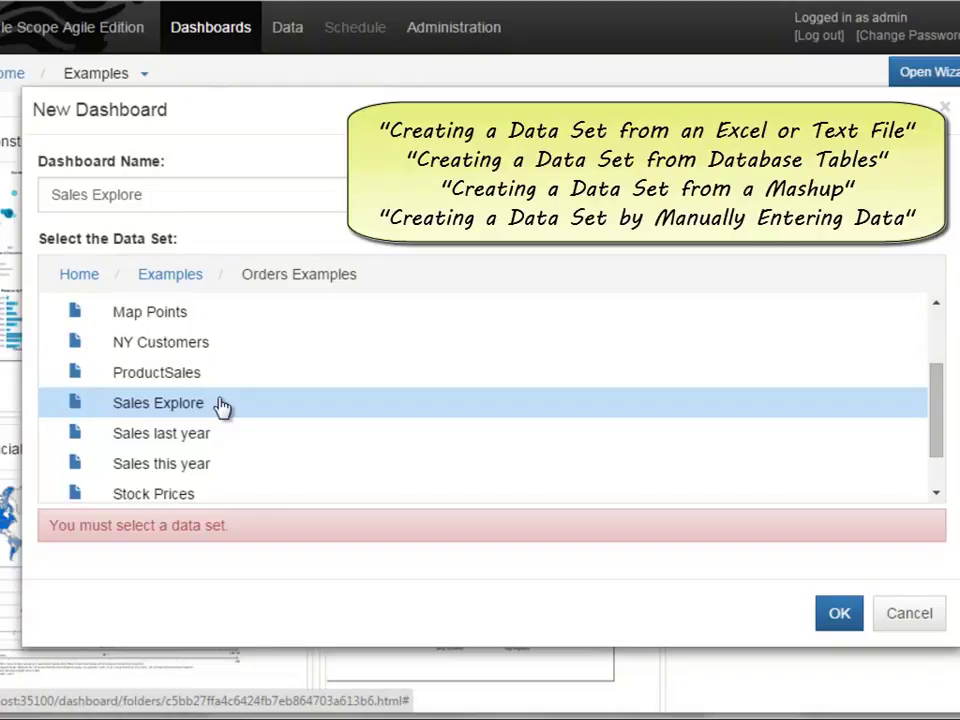
{"action": "left_click", "coordinate": [222, 405]}
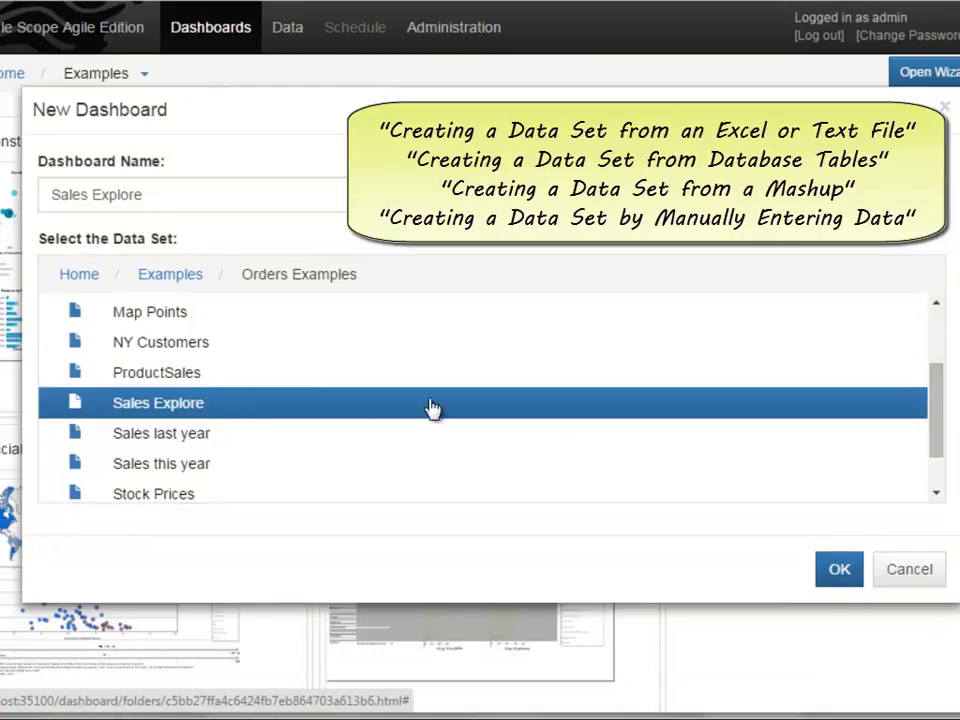
{"action": "left_click", "coordinate": [839, 570]}
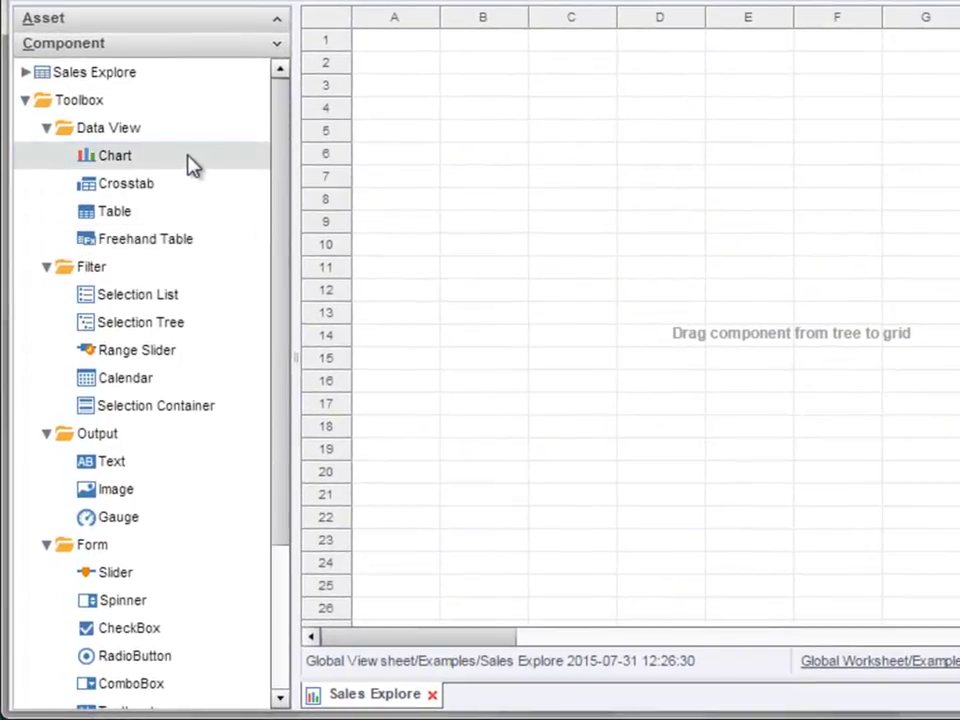
Place a chart on the grid with Category on the X axis and Total on the Y axis.
{"action": "left_click_drag", "start_coordinate": [190, 165], "coordinate": [492, 86]}
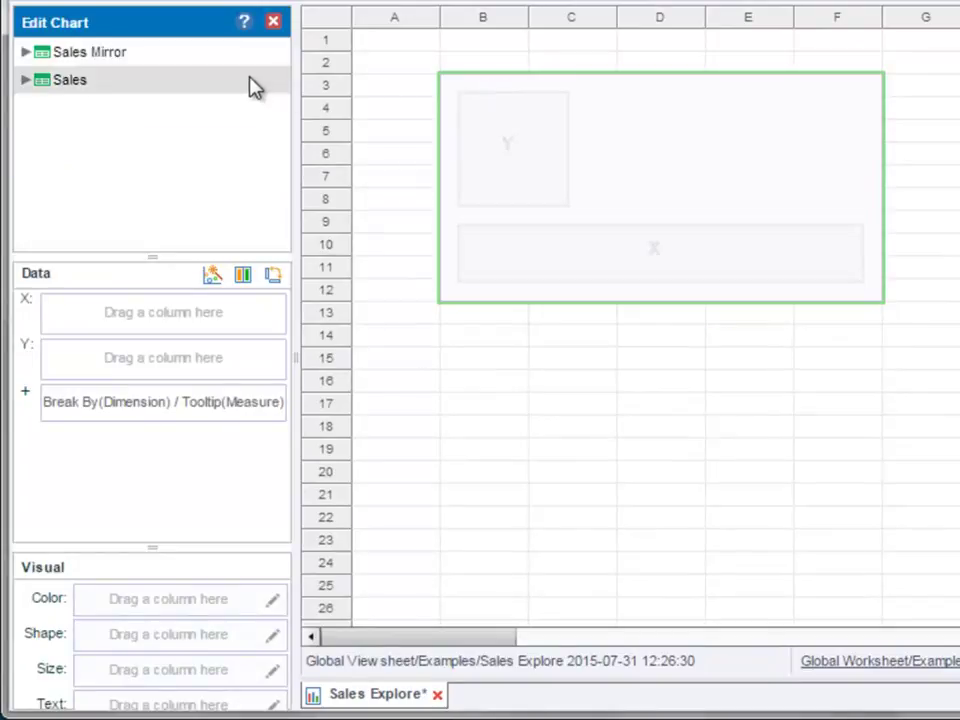
{"action": "left_click", "coordinate": [273, 21]}
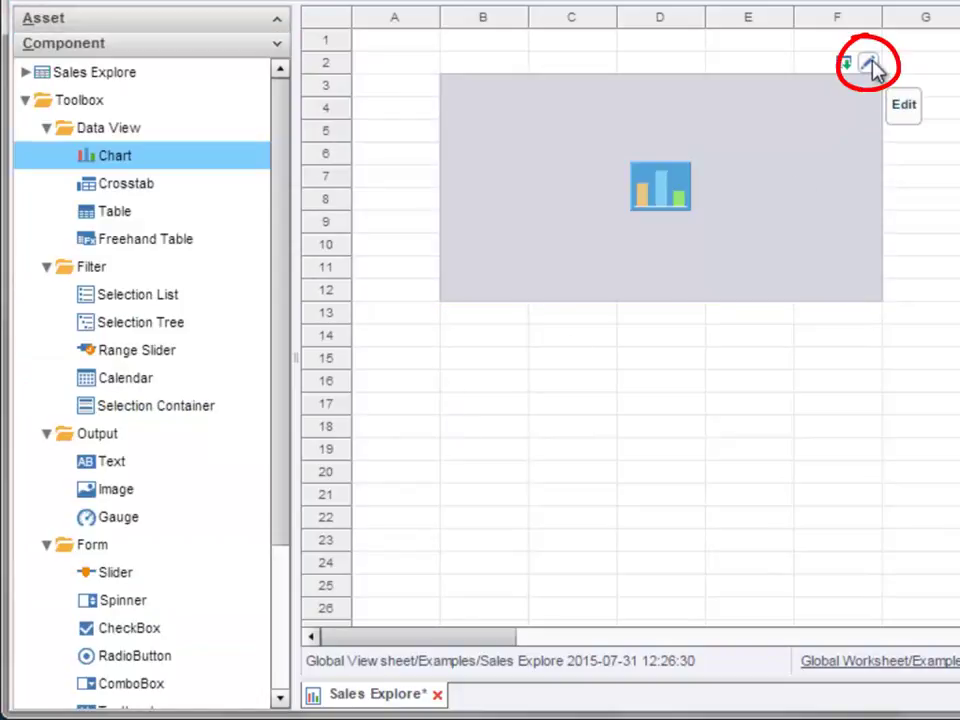
{"action": "left_click", "coordinate": [870, 61]}
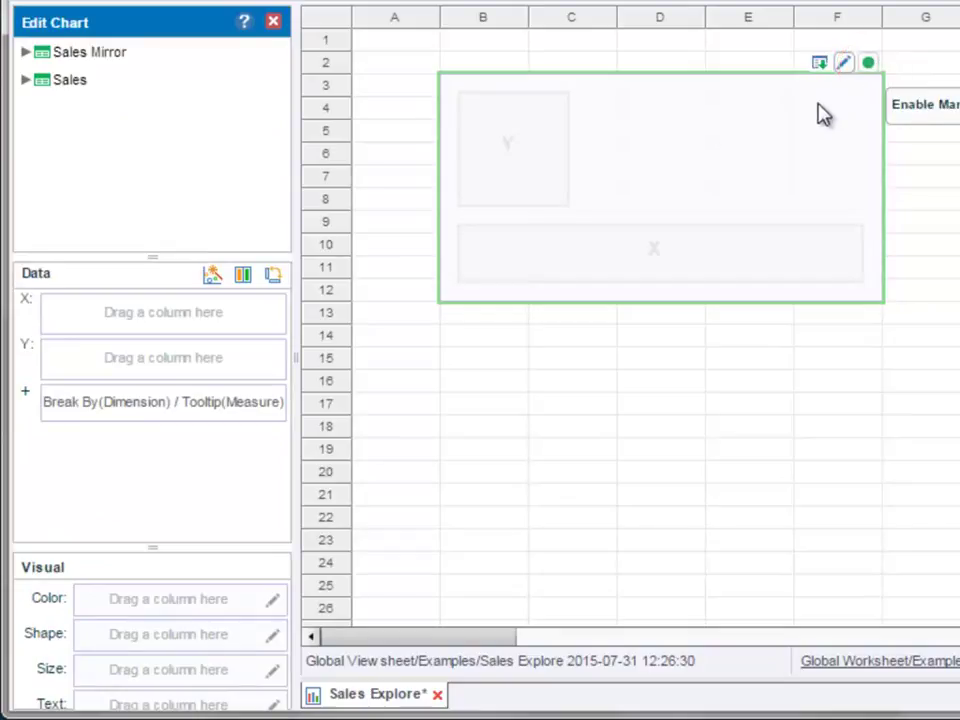
{"action": "left_click", "coordinate": [27, 54]}
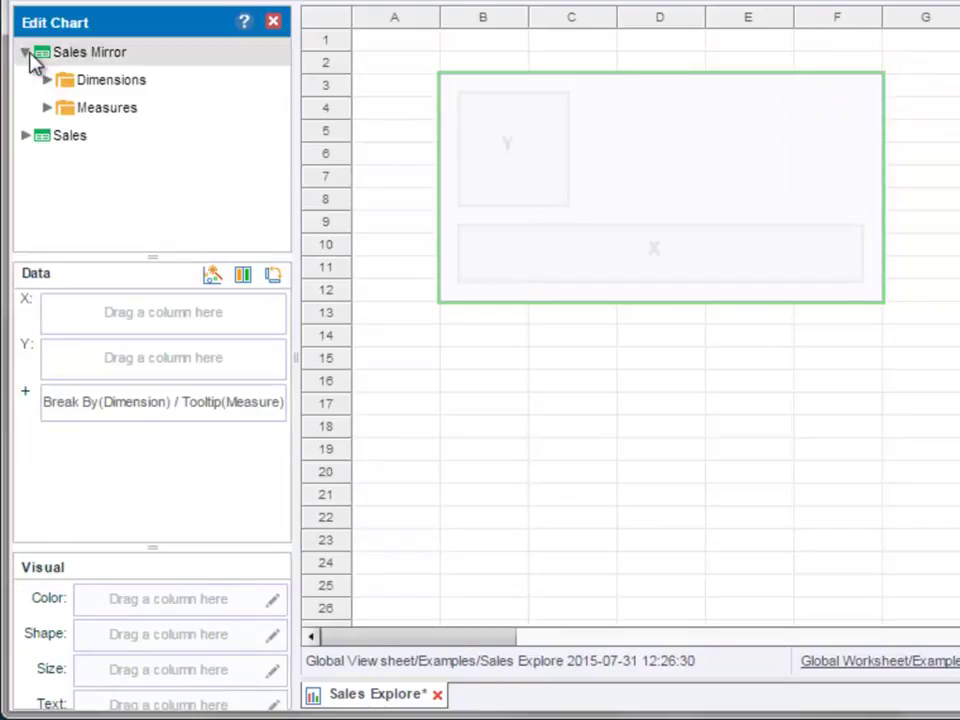
{"action": "left_click", "coordinate": [47, 80]}
{"action": "left_click_drag", "start_coordinate": [105, 84], "coordinate": [158, 310]}
{"action": "scroll", "coordinate": [281, 223], "scroll_direction": "down", "scroll_amount": 3}
{"action": "left_click_drag", "start_coordinate": [110, 190], "coordinate": [220, 390]}
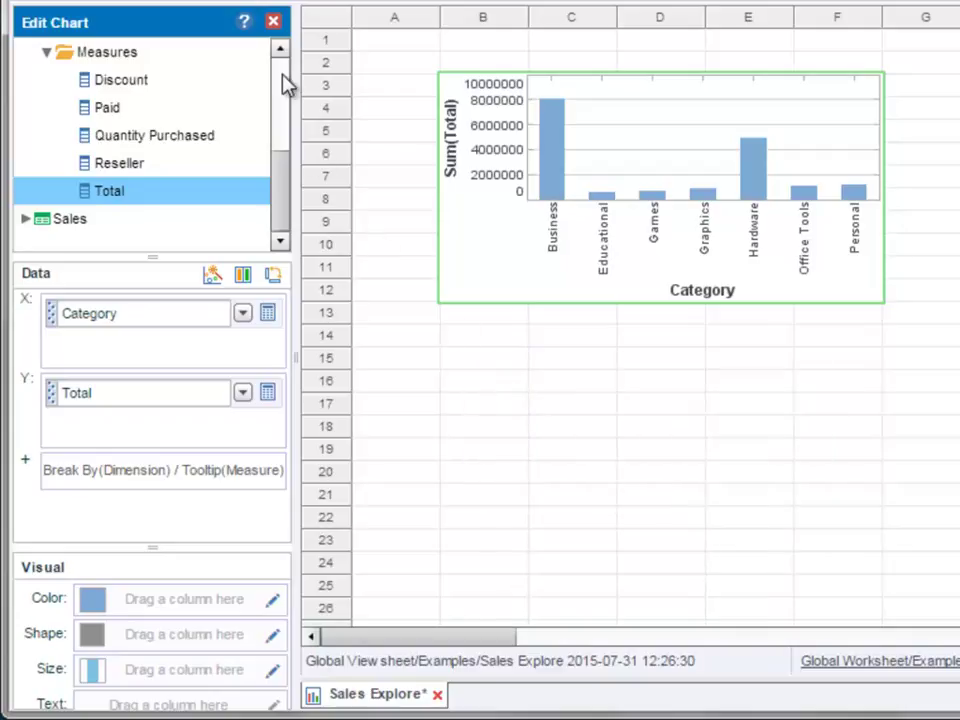
{"action": "left_click", "coordinate": [273, 21]}
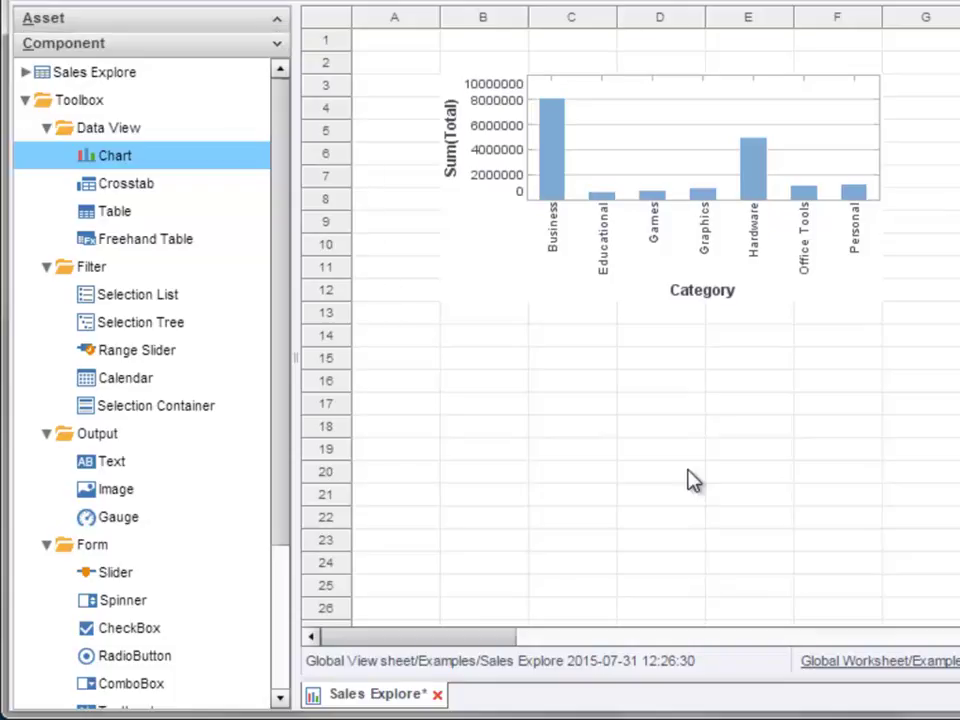
Add a crosstab with Category rows, State columns and Total measure, plus an empty table beside it.
{"action": "left_click_drag", "start_coordinate": [182, 192], "coordinate": [503, 364]}
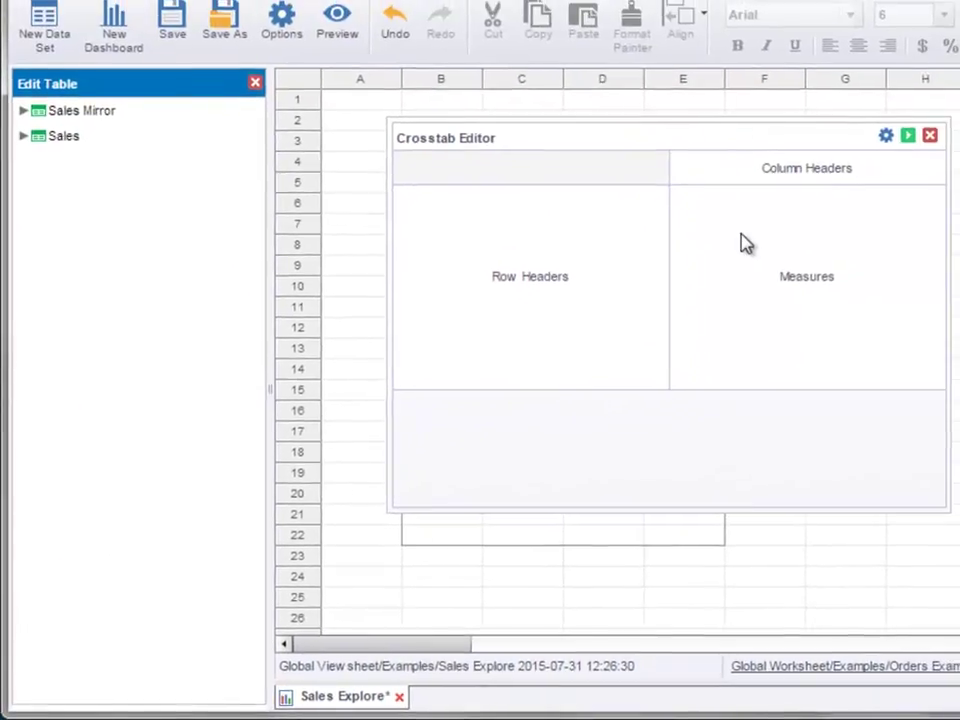
{"action": "left_click", "coordinate": [24, 112]}
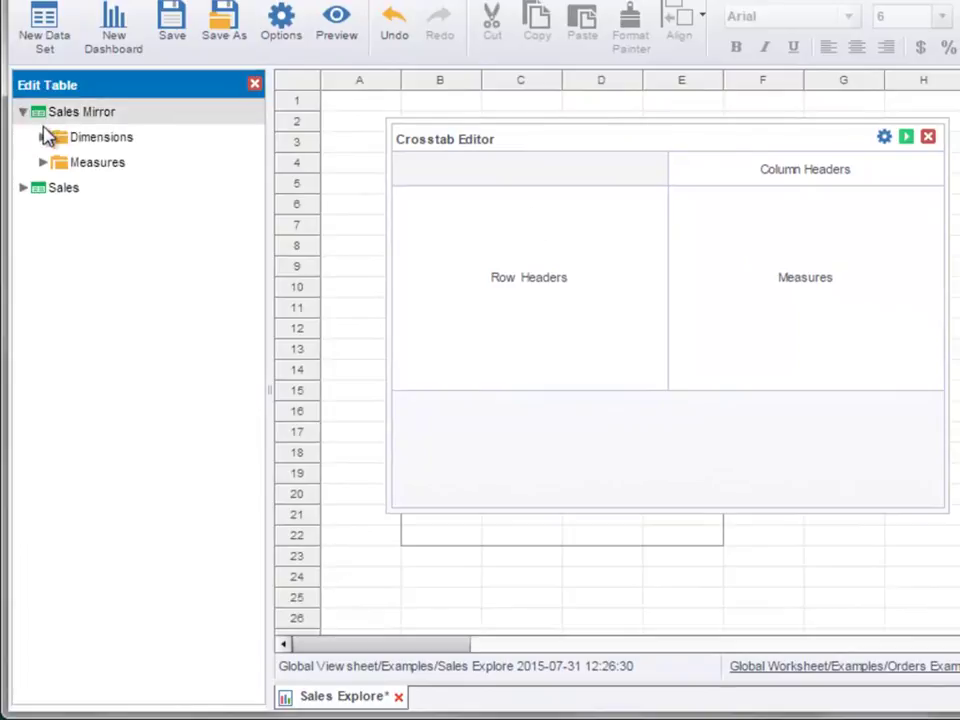
{"action": "left_click", "coordinate": [43, 137]}
{"action": "left_click_drag", "start_coordinate": [115, 163], "coordinate": [491, 294]}
{"action": "left_click_drag", "start_coordinate": [117, 291], "coordinate": [728, 168]}
{"action": "left_click", "coordinate": [42, 315]}
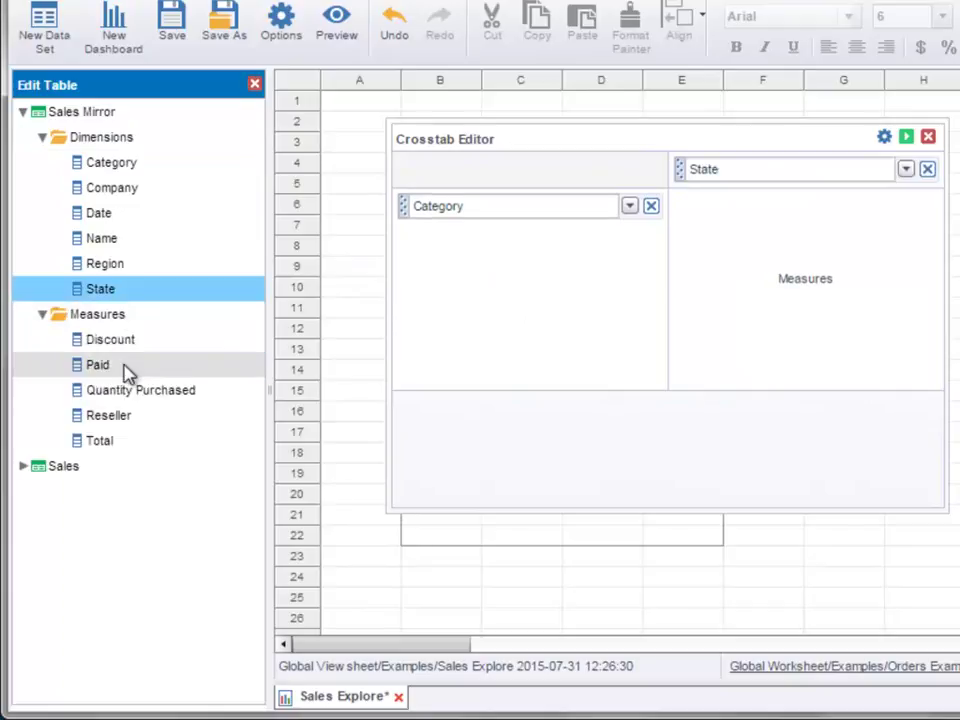
{"action": "left_click_drag", "start_coordinate": [128, 440], "coordinate": [758, 280]}
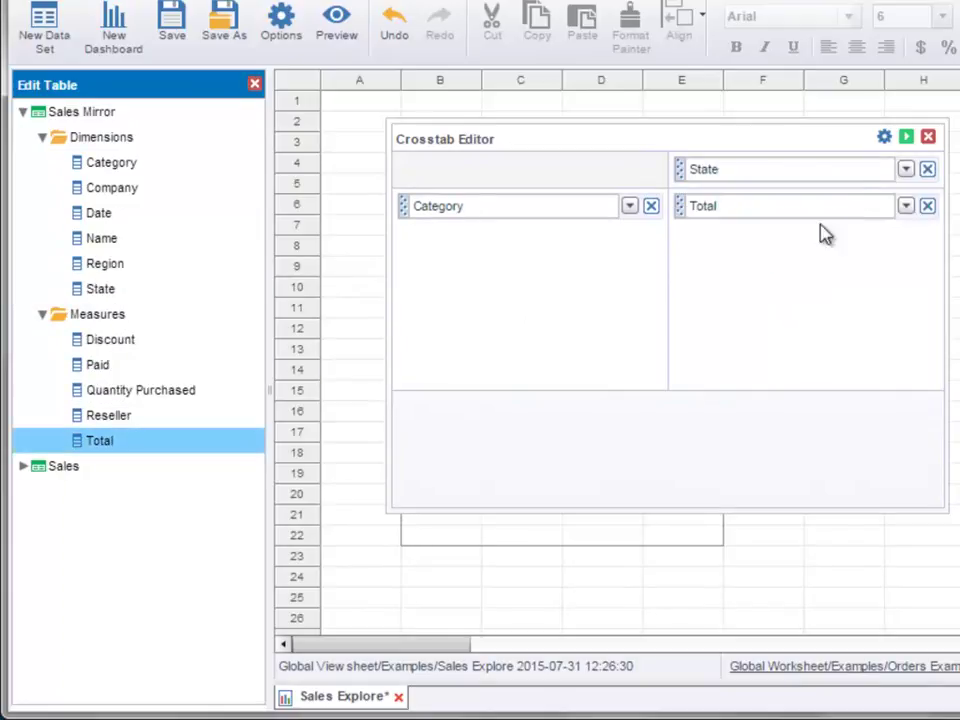
{"action": "left_click", "coordinate": [907, 137]}
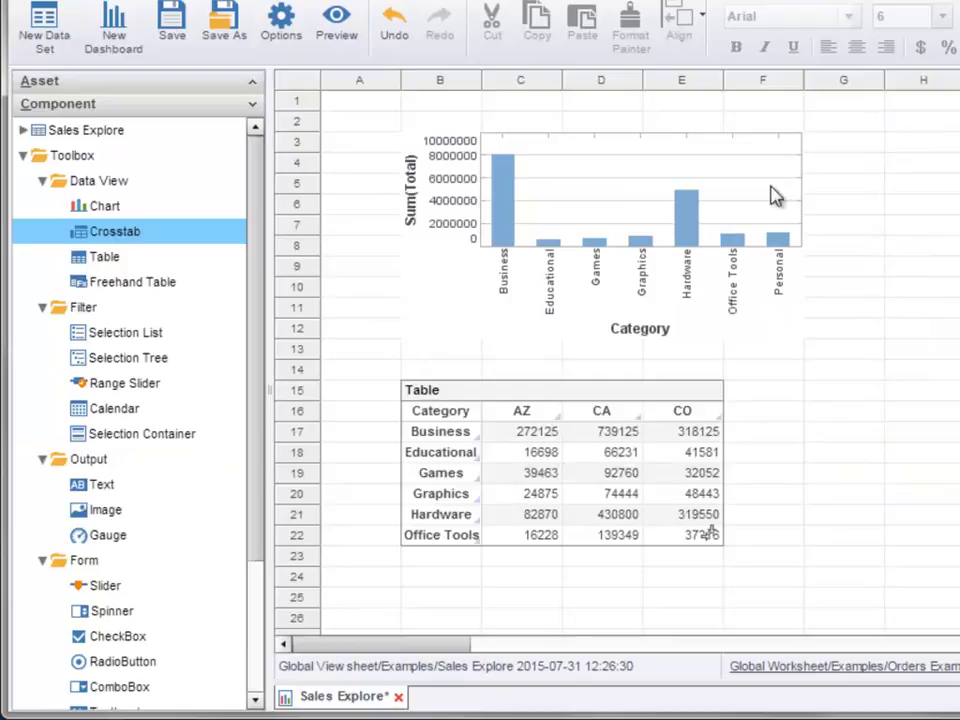
{"action": "left_click_drag", "start_coordinate": [180, 262], "coordinate": [843, 402]}
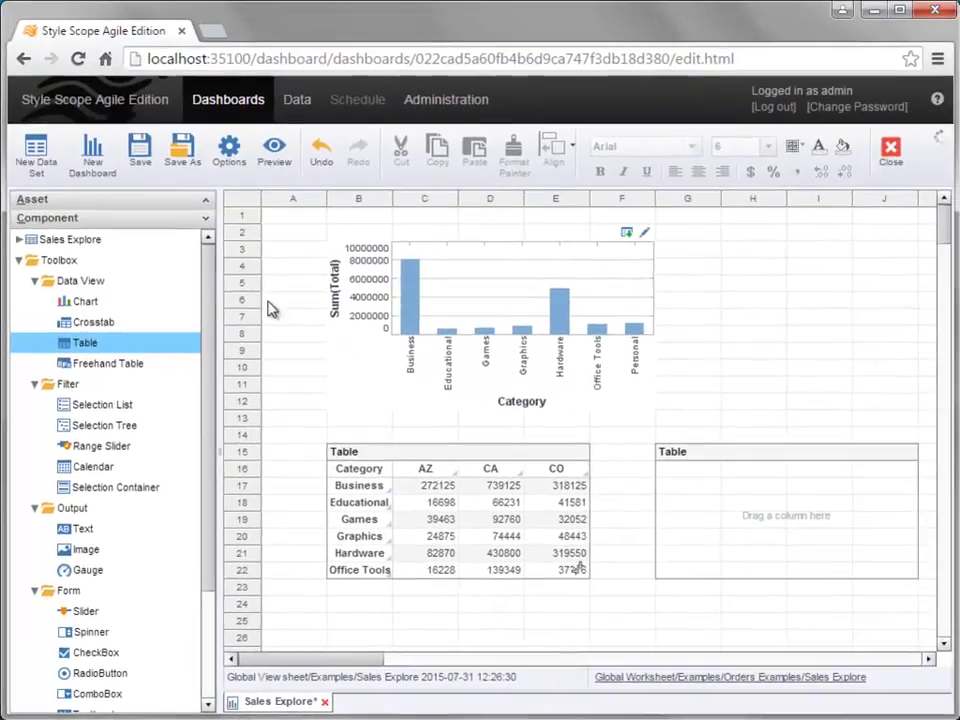
Give the table Category, Discount, Quantity Purchased and State columns, and widen the crosstab through FL.
{"action": "left_click", "coordinate": [20, 240]}
{"action": "left_click", "coordinate": [35, 260]}
{"action": "left_click_drag", "start_coordinate": [80, 281], "coordinate": [680, 520]}
{"action": "left_click_drag", "start_coordinate": [85, 342], "coordinate": [916, 497]}
{"action": "left_click_drag", "start_coordinate": [84, 405], "coordinate": [729, 531]}
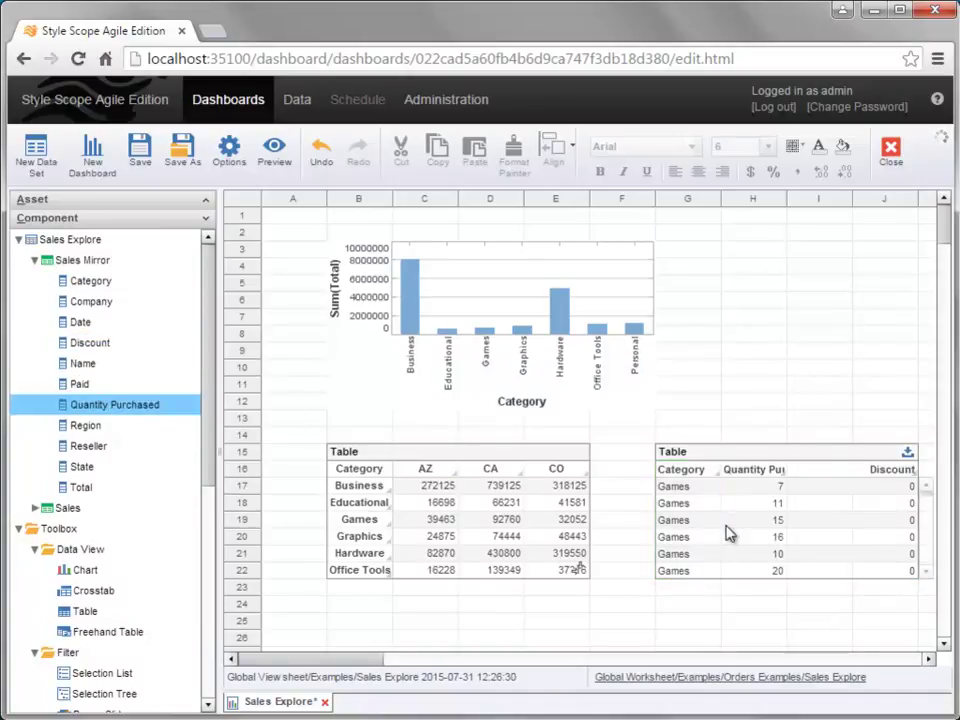
{"action": "left_click_drag", "start_coordinate": [150, 466], "coordinate": [727, 495]}
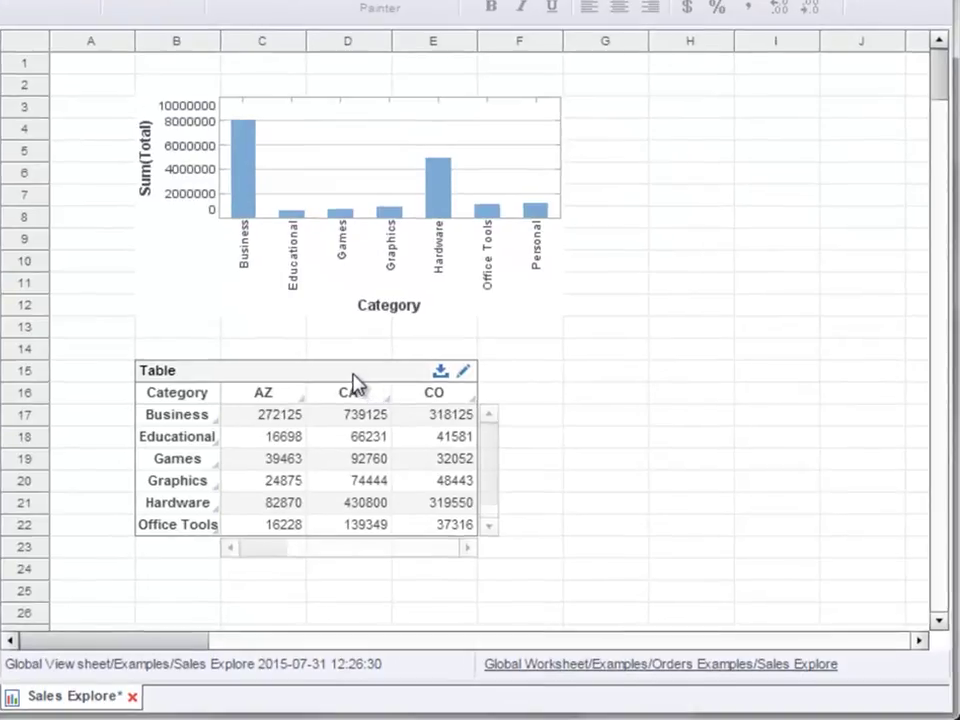
{"action": "left_click", "coordinate": [356, 384]}
{"action": "left_click_drag", "start_coordinate": [484, 449], "coordinate": [649, 450]}
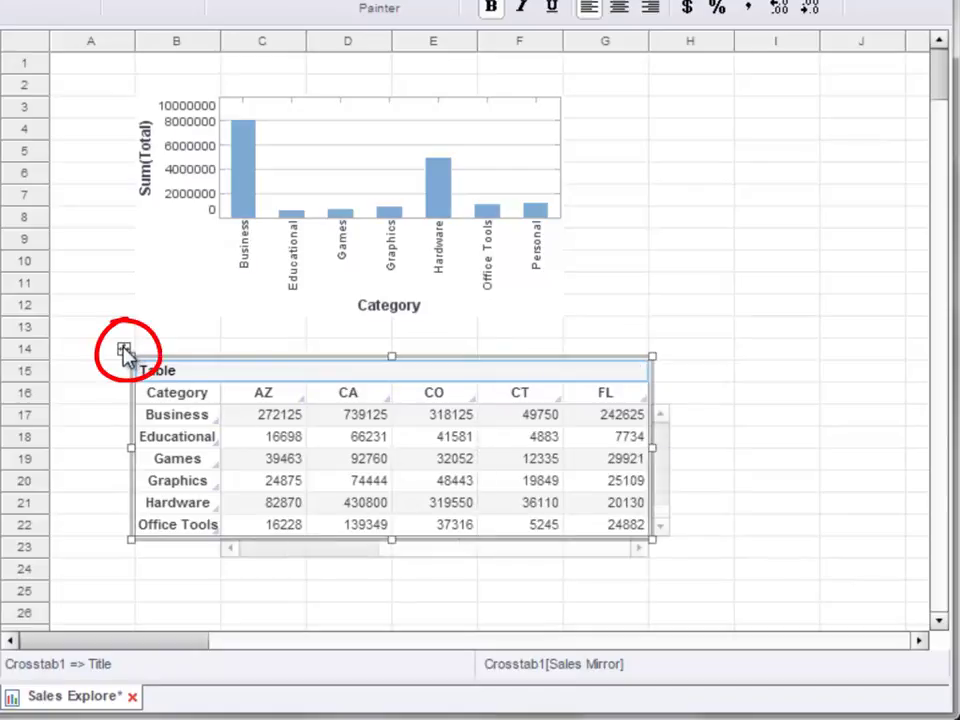
Move the crosstab from B15 to about D17 and the bar chart to about C3.
{"action": "left_click_drag", "start_coordinate": [122, 349], "coordinate": [174, 369]}
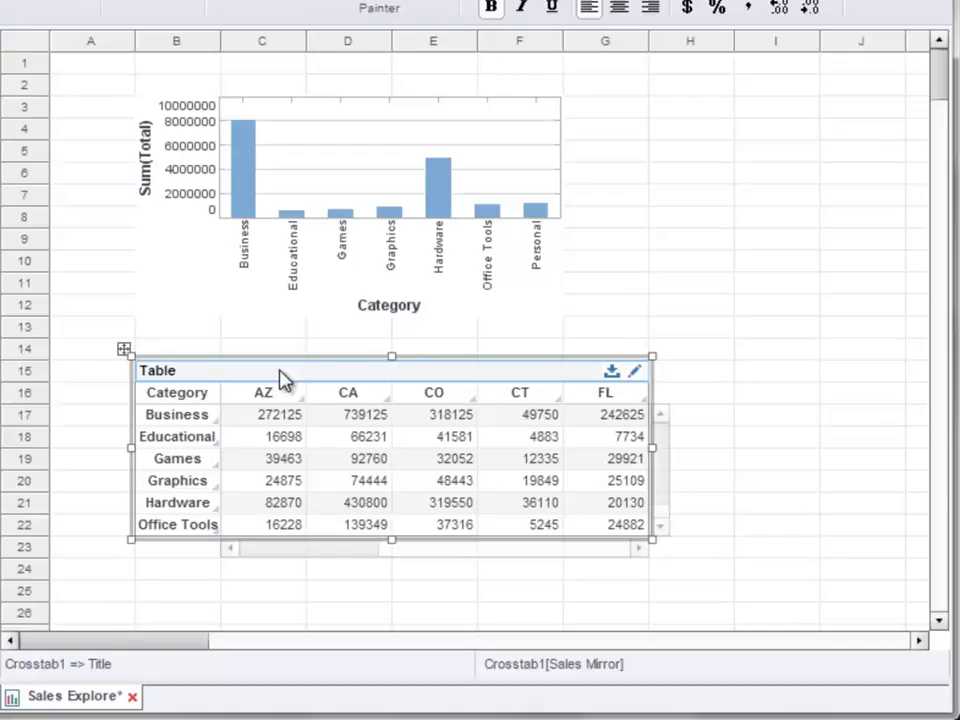
{"action": "left_click_drag", "start_coordinate": [280, 378], "coordinate": [474, 380]}
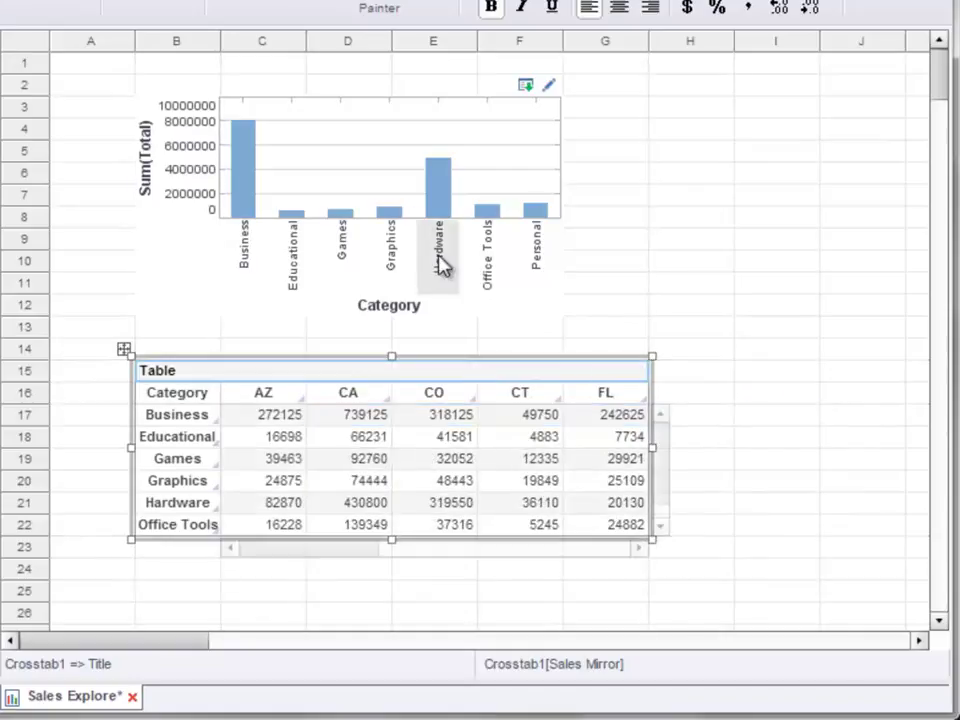
{"action": "left_click", "coordinate": [390, 182]}
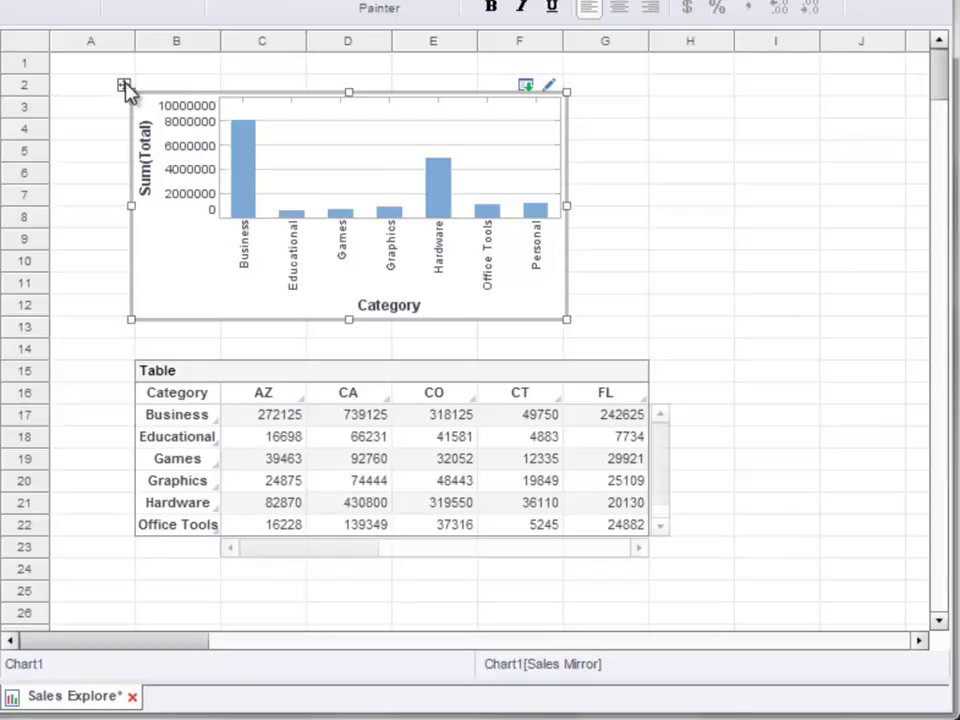
{"action": "left_click_drag", "start_coordinate": [124, 86], "coordinate": [236, 93]}
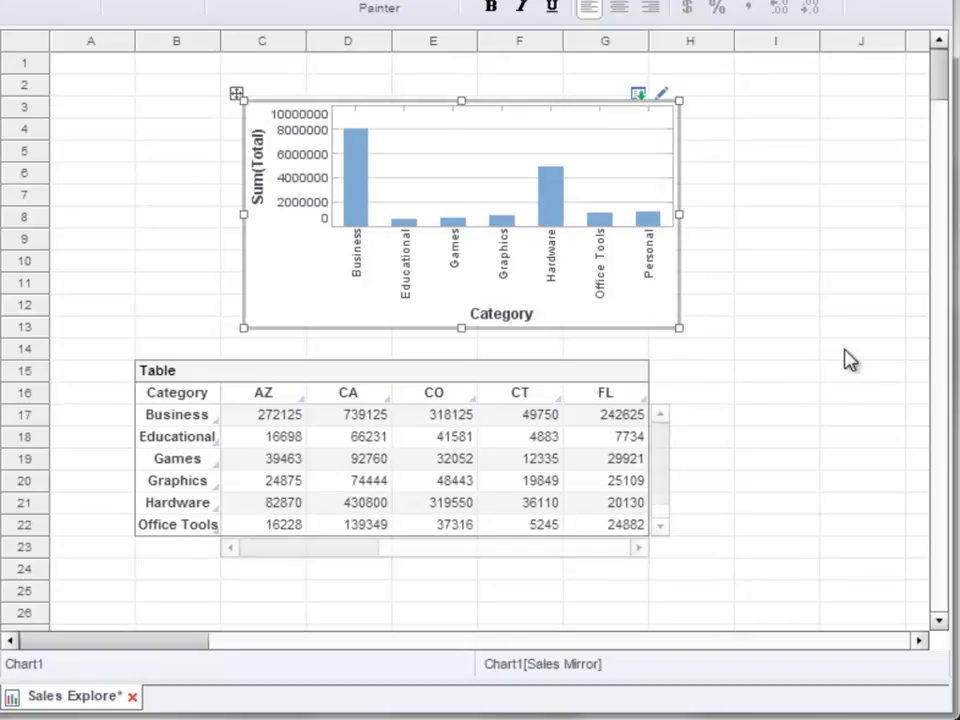
Shift the bar chart up and left and resize it to 415x203 to match the crosstab.
{"action": "key", "text": "ctrl+Left"}
{"action": "key", "text": "ctrl+Left"}
{"action": "key", "text": "ctrl+Left"}
{"action": "key", "text": "ctrl+Left"}
{"action": "key", "text": "ctrl+Left"}
{"action": "key", "text": "ctrl+Left"}
{"action": "key", "text": "ctrl+Left"}
{"action": "key", "text": "ctrl+Left"}
{"action": "key", "text": "ctrl+Left"}
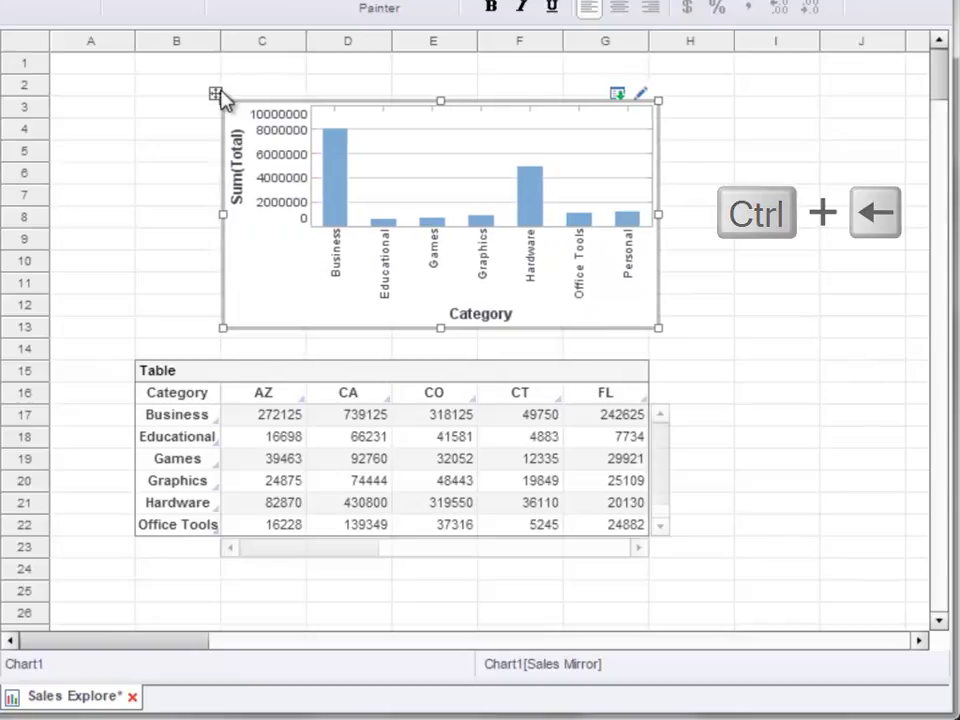
{"action": "left_click_drag", "start_coordinate": [215, 93], "coordinate": [176, 76]}
{"action": "left_click_drag", "start_coordinate": [570, 313], "coordinate": [655, 352]}
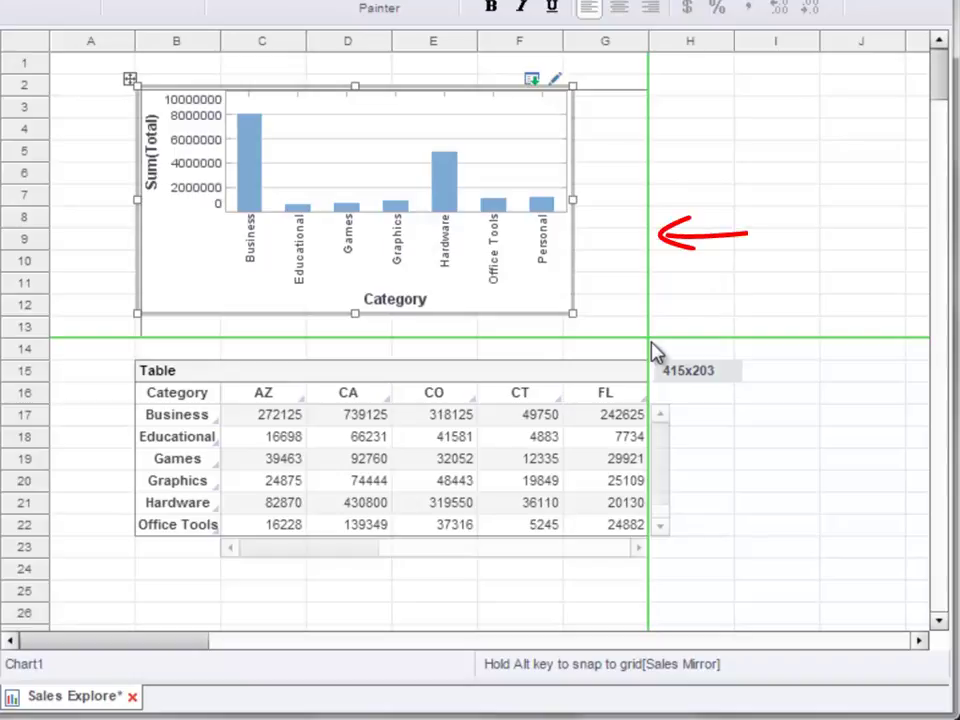
{"action": "left_click_drag", "start_coordinate": [655, 350], "coordinate": [653, 351]}
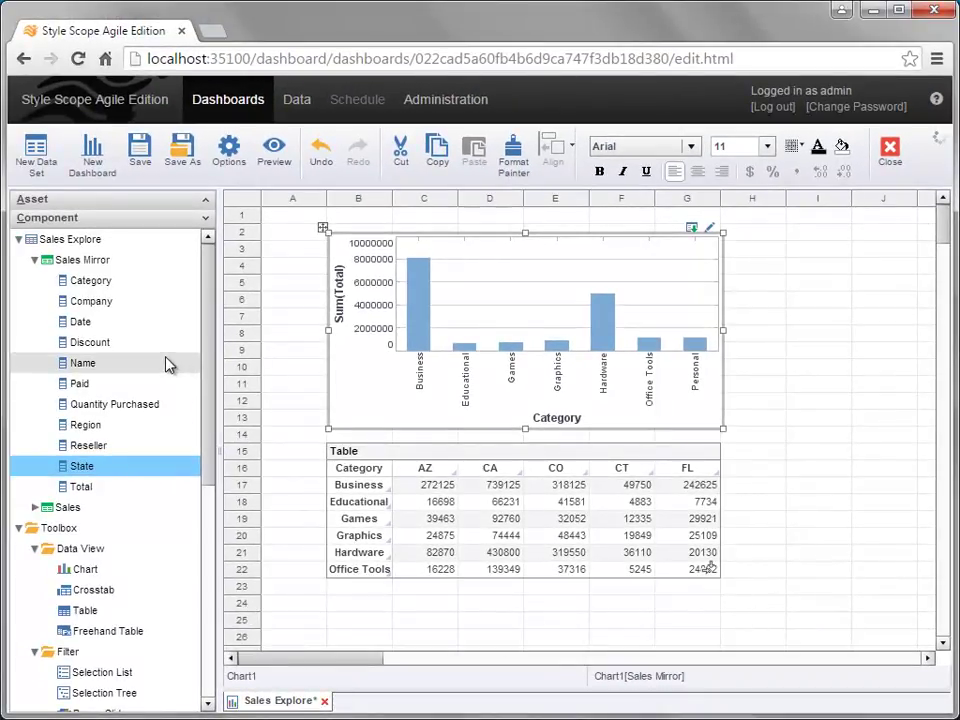
Add a Category selection list beside the chart, widened and lengthened to show every category.
{"action": "left_click_drag", "start_coordinate": [143, 289], "coordinate": [799, 253]}
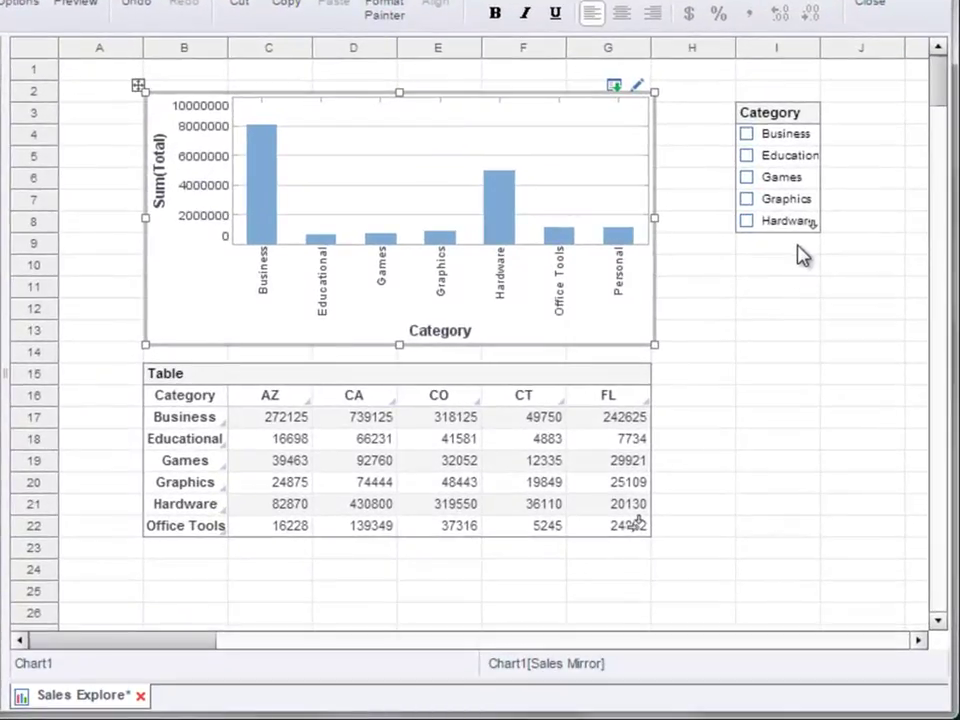
{"action": "left_click", "coordinate": [793, 182]}
{"action": "left_click_drag", "start_coordinate": [823, 167], "coordinate": [908, 170]}
{"action": "left_click_drag", "start_coordinate": [820, 237], "coordinate": [828, 281]}
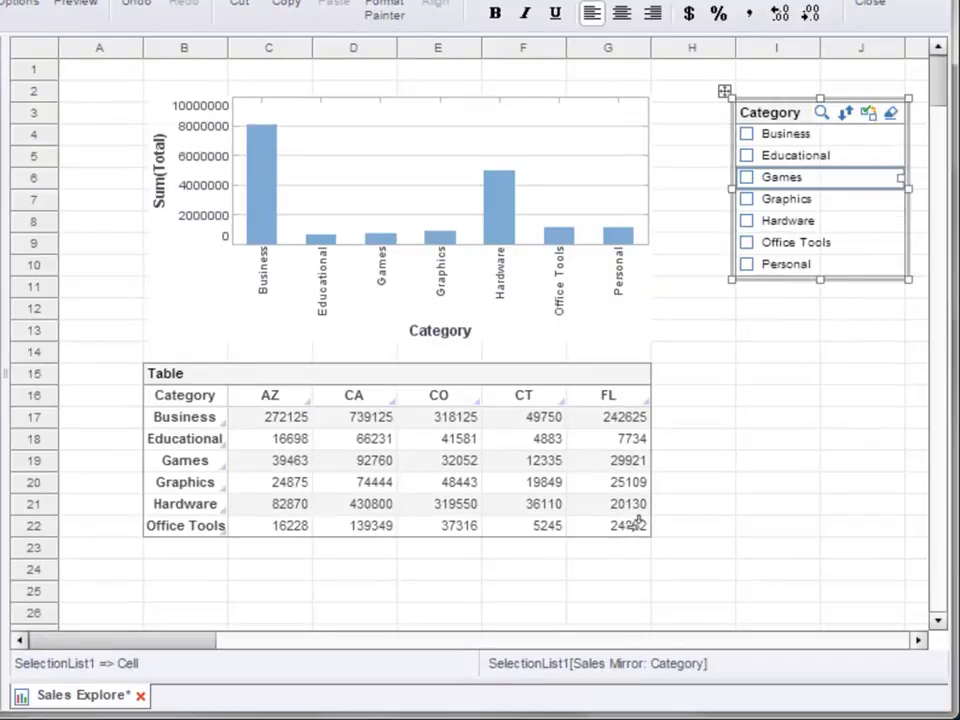
Check Games, Hardware and Educational in the Category list.
{"action": "left_click", "coordinate": [746, 178]}
{"action": "left_click", "coordinate": [747, 220]}
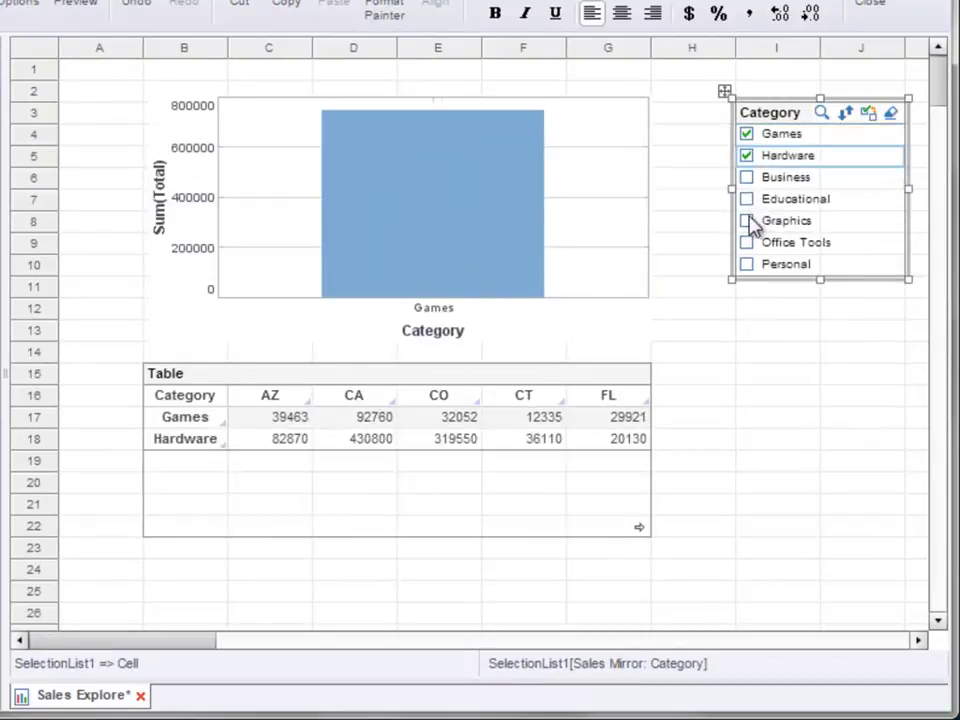
{"action": "left_click", "coordinate": [747, 200]}
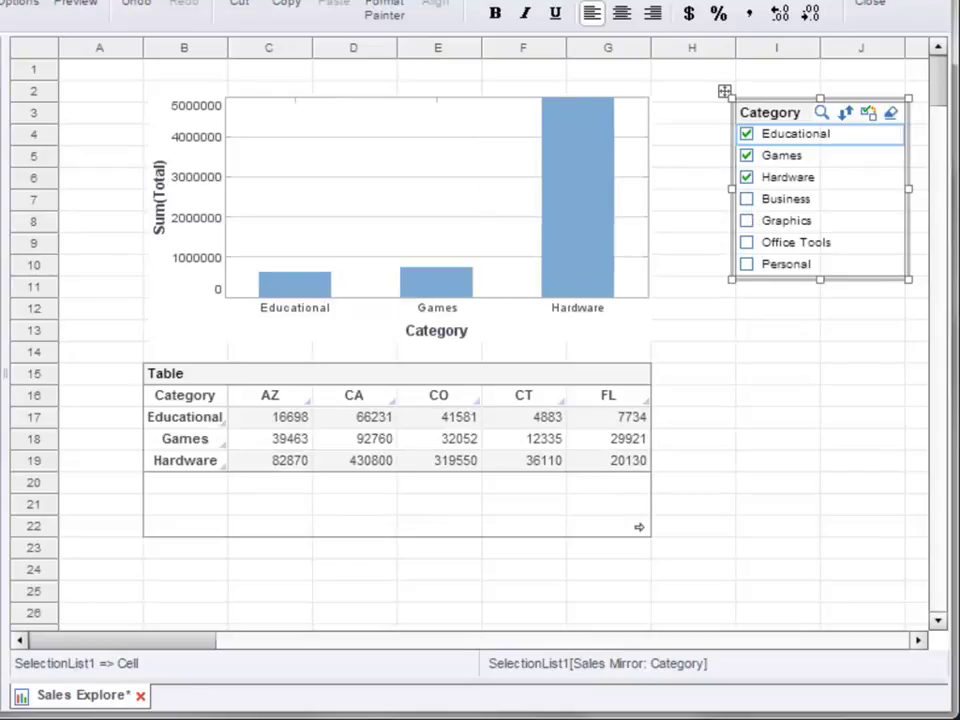
{"action": "mouse_move", "coordinate": [564, 467]}
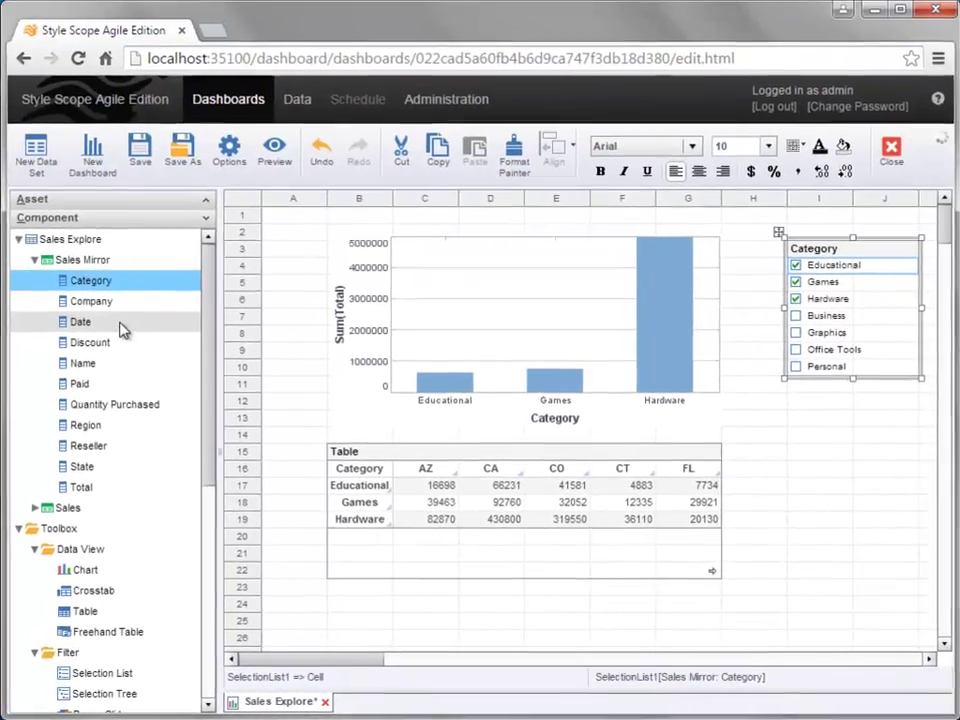
Place a Date range slider beside the crosstab and move its start to 2012 Jun.
{"action": "left_click_drag", "start_coordinate": [158, 206], "coordinate": [232, 223]}
{"action": "left_click_drag", "start_coordinate": [180, 335], "coordinate": [826, 547]}
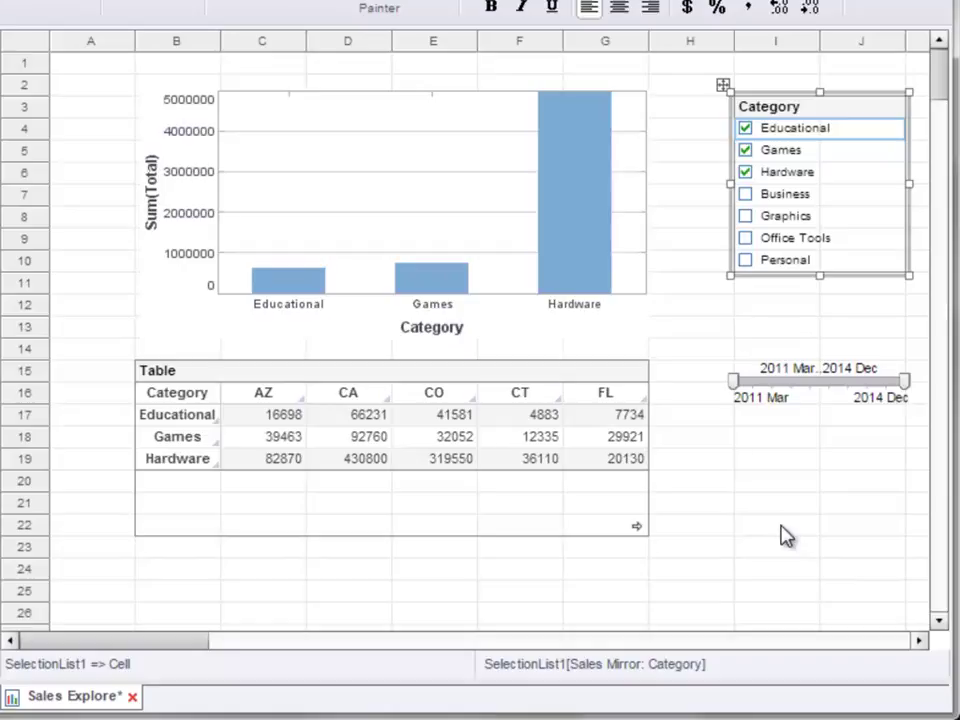
{"action": "left_click_drag", "start_coordinate": [736, 382], "coordinate": [793, 383]}
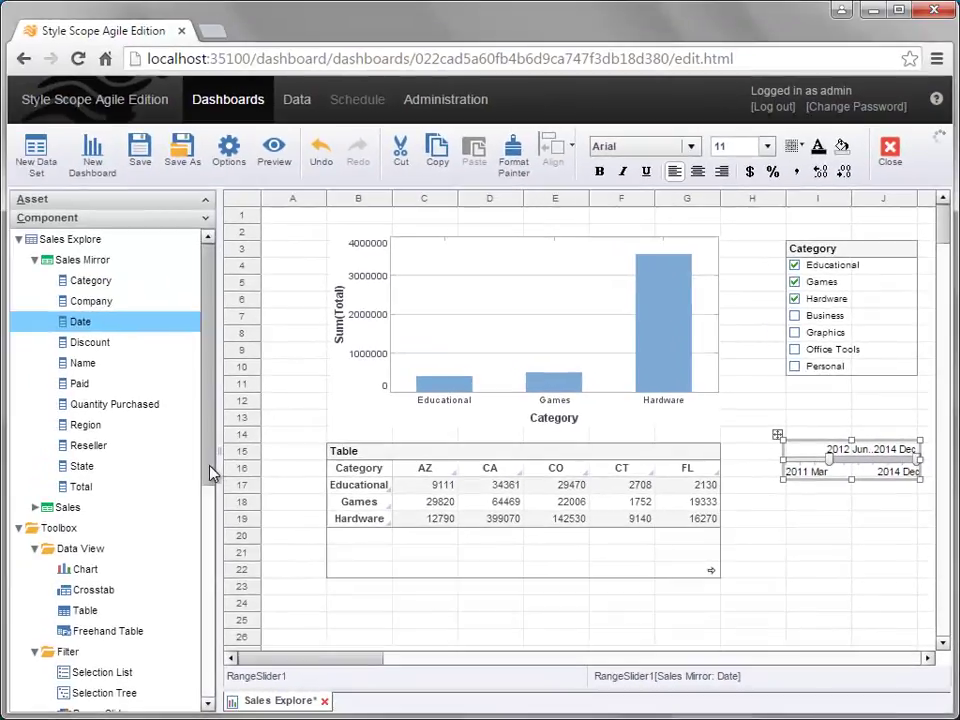
{"action": "scroll", "coordinate": [214, 471], "scroll_direction": "down", "scroll_amount": 2}
{"action": "scroll", "coordinate": [228, 580], "scroll_direction": "down", "scroll_amount": 3}
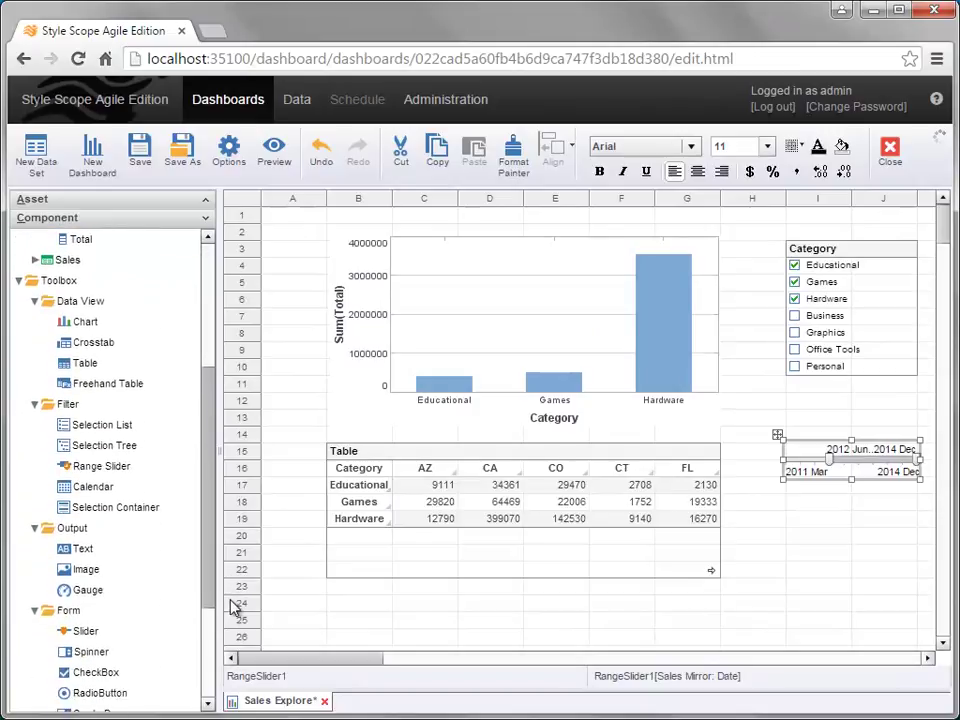
Place a gauge under the date slider and bind it to Total, reading 4,457K.
{"action": "left_click_drag", "start_coordinate": [131, 517], "coordinate": [841, 537]}
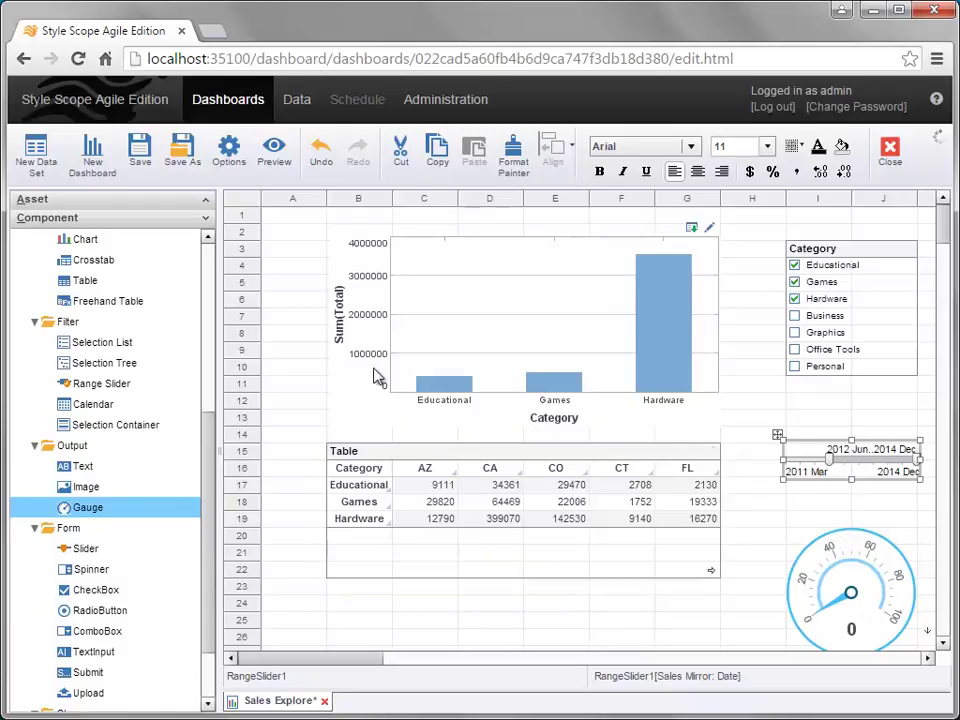
{"action": "left_click", "coordinate": [210, 302]}
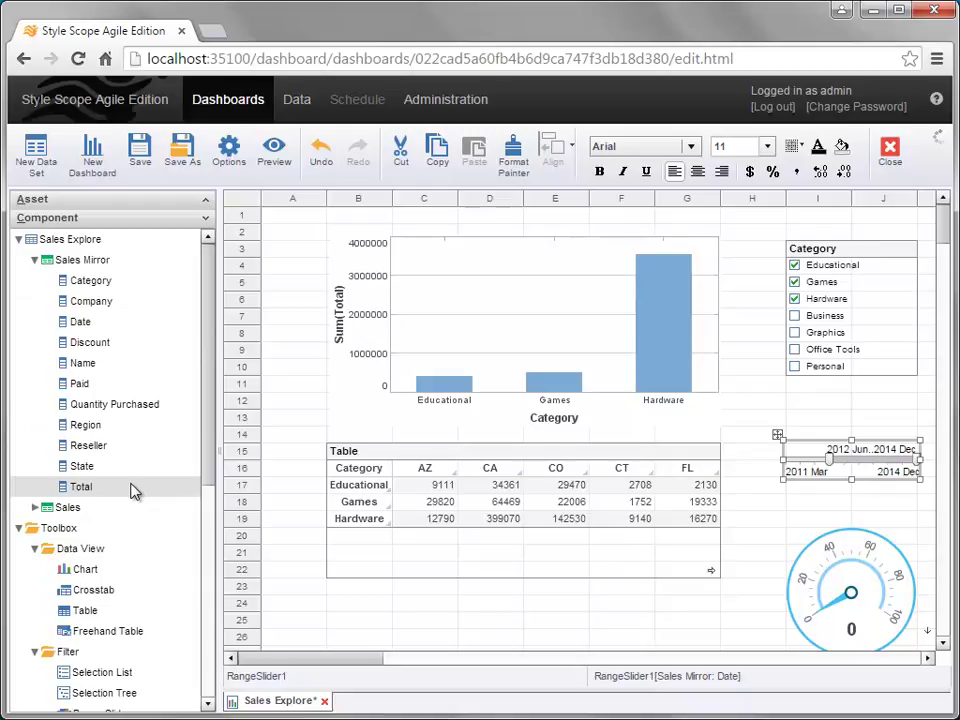
{"action": "left_click_drag", "start_coordinate": [135, 490], "coordinate": [840, 567]}
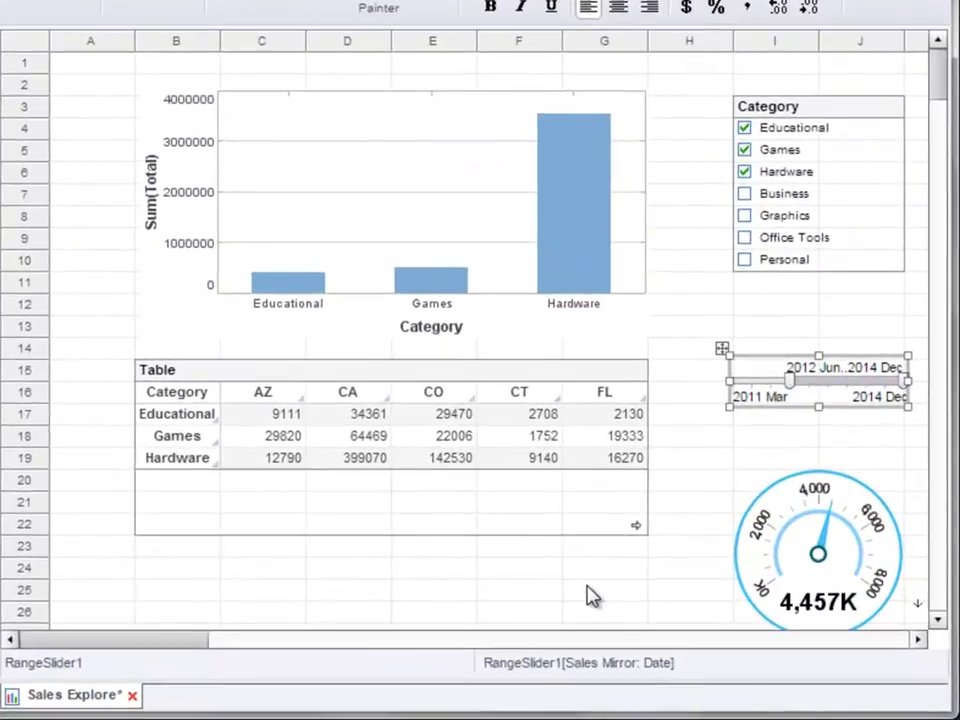
{"action": "mouse_move", "coordinate": [760, 120]}
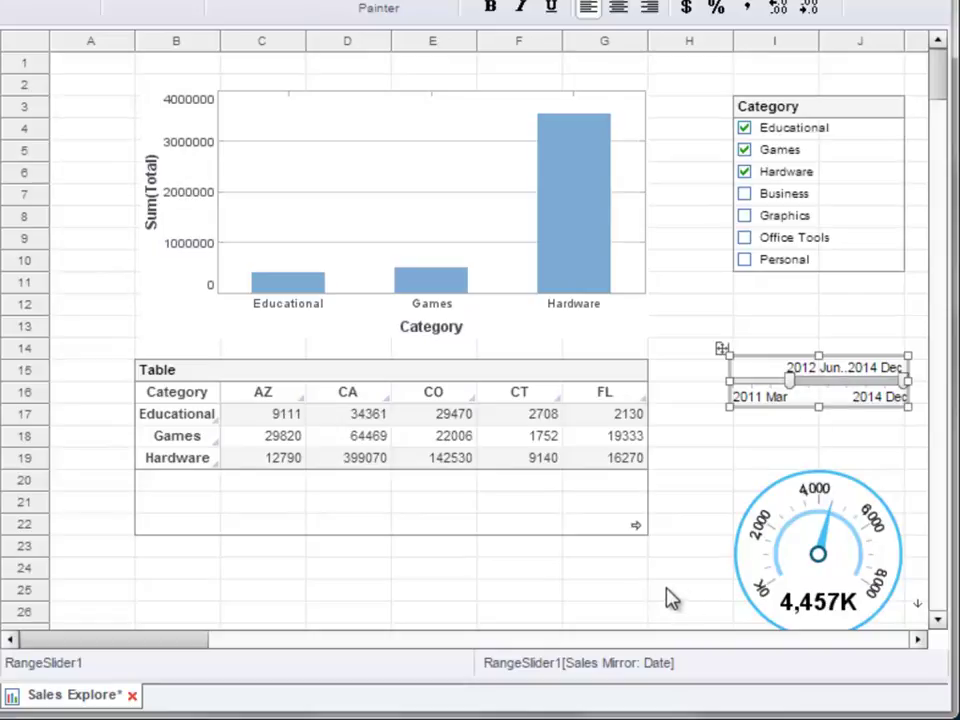
{"action": "left_click", "coordinate": [797, 507]}
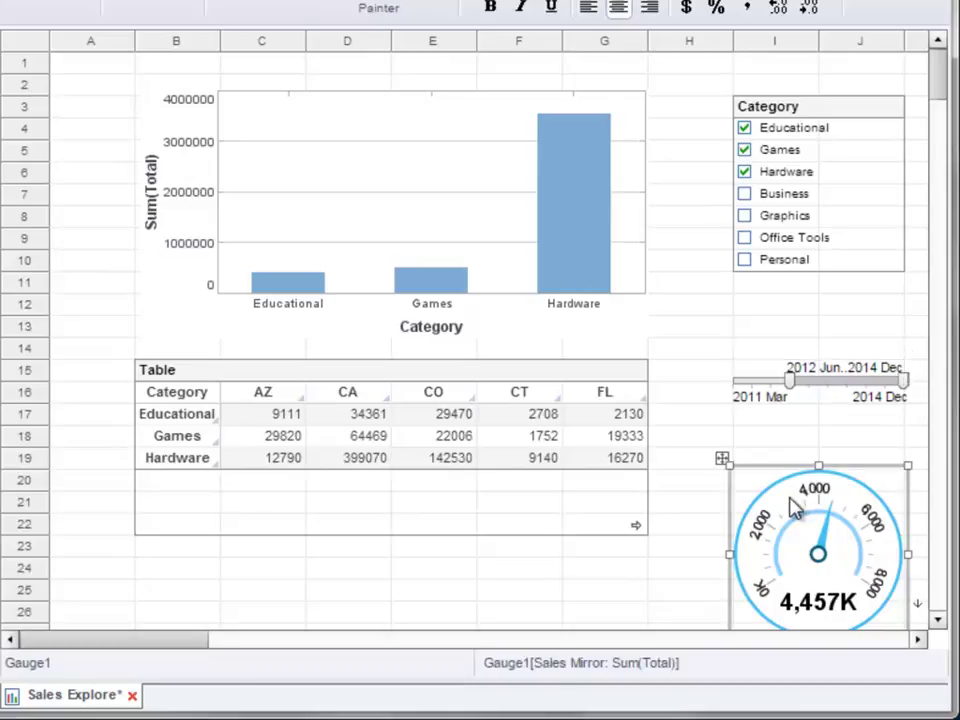
{"action": "right_click", "coordinate": [797, 507]}
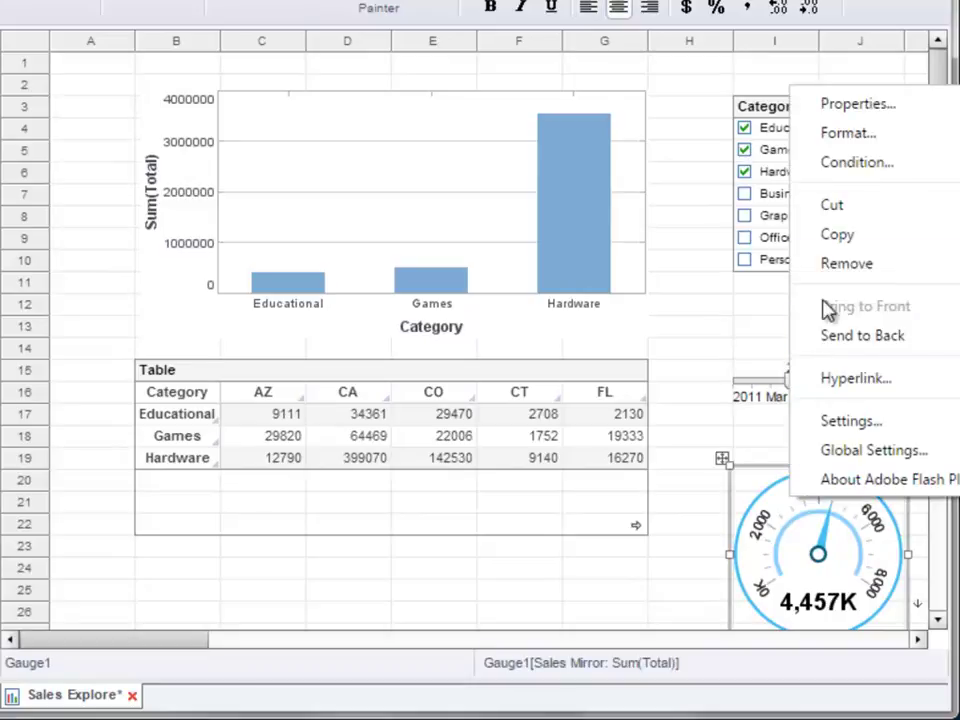
{"action": "left_click", "coordinate": [852, 112]}
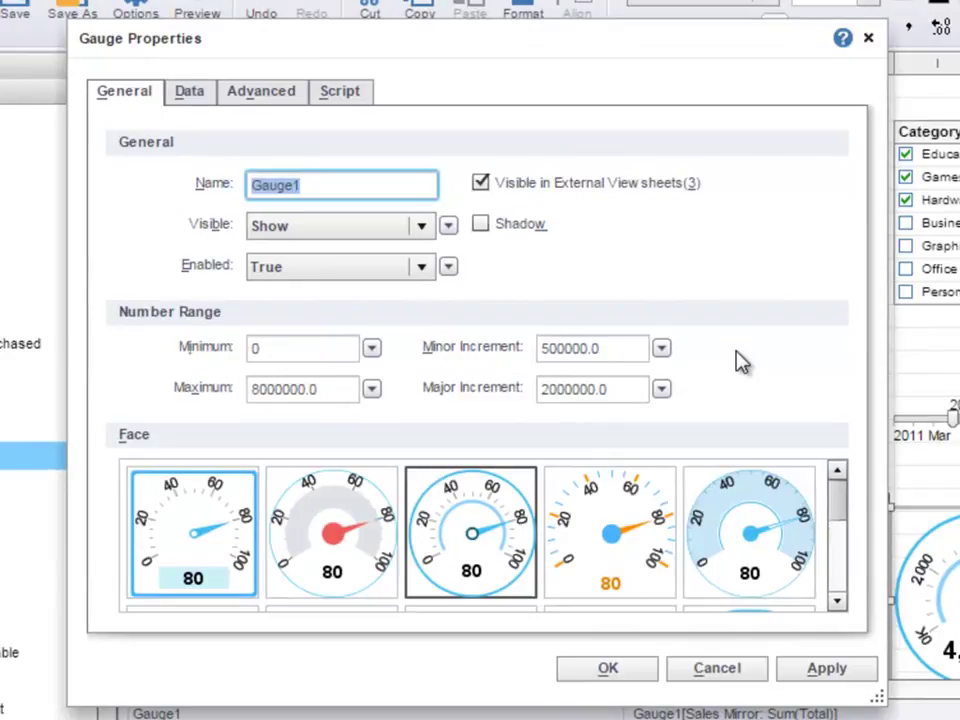
{"action": "left_click_drag", "start_coordinate": [836, 506], "coordinate": [868, 589]}
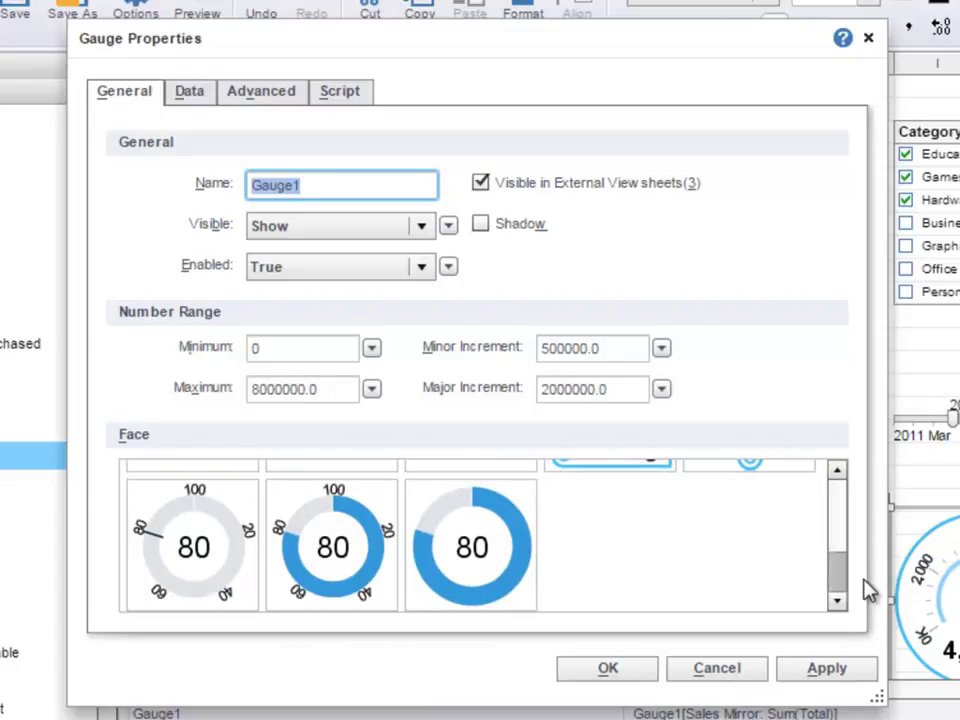
{"action": "left_click", "coordinate": [196, 96]}
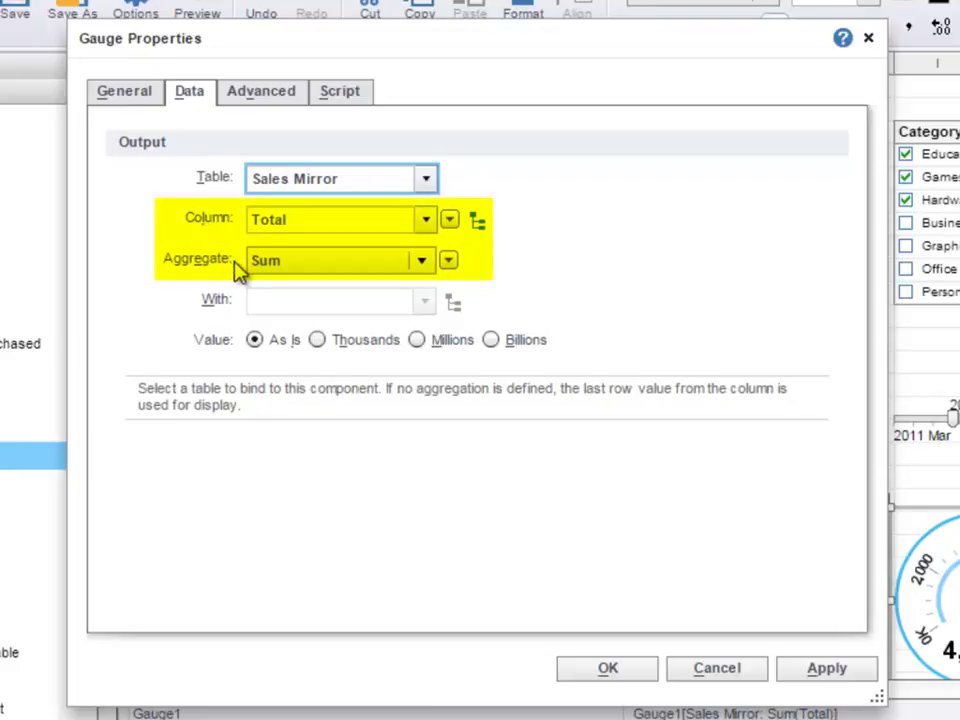
{"action": "left_click", "coordinate": [293, 100]}
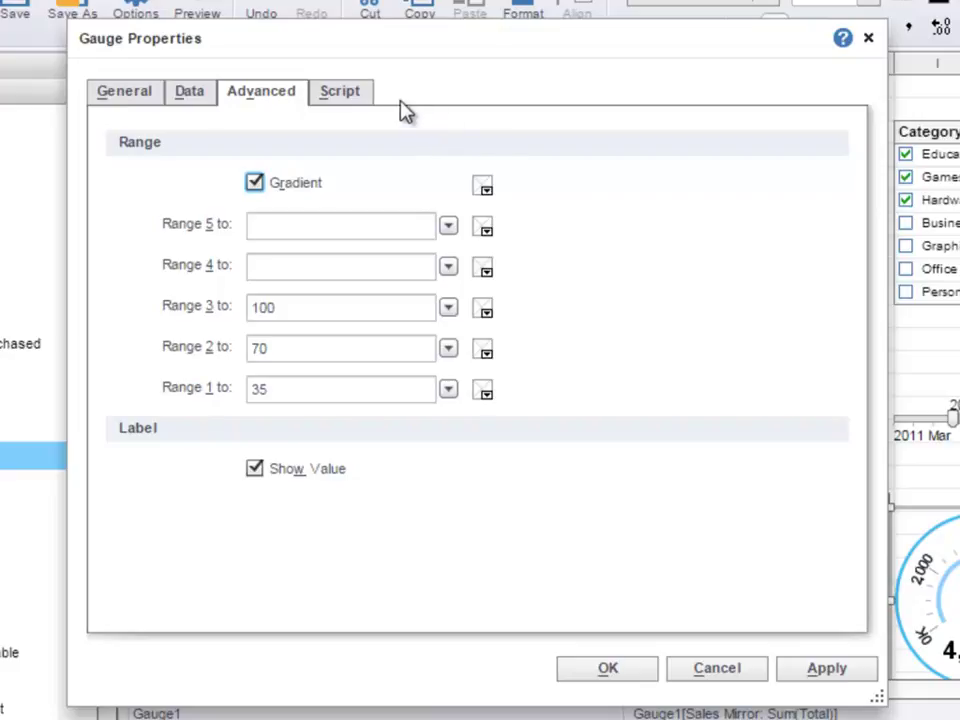
{"action": "left_click", "coordinate": [362, 95]}
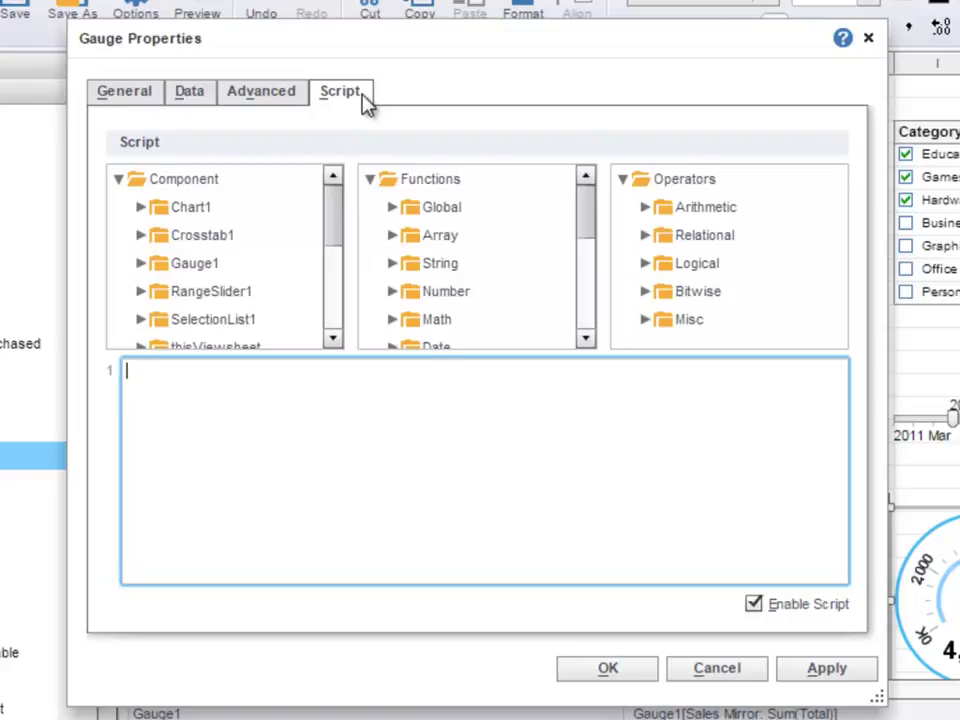
{"action": "left_click", "coordinate": [737, 675]}
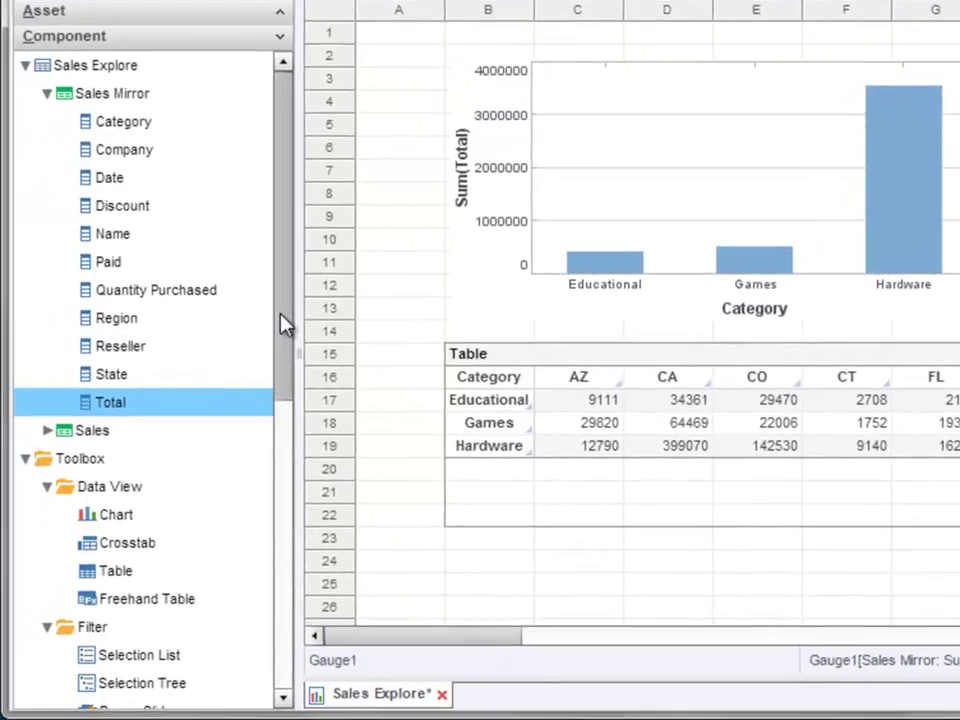
Add a text component below the crosstab, leaving its default placeholder text.
{"action": "left_click_drag", "start_coordinate": [285, 325], "coordinate": [318, 554]}
{"action": "left_click_drag", "start_coordinate": [150, 404], "coordinate": [604, 574]}
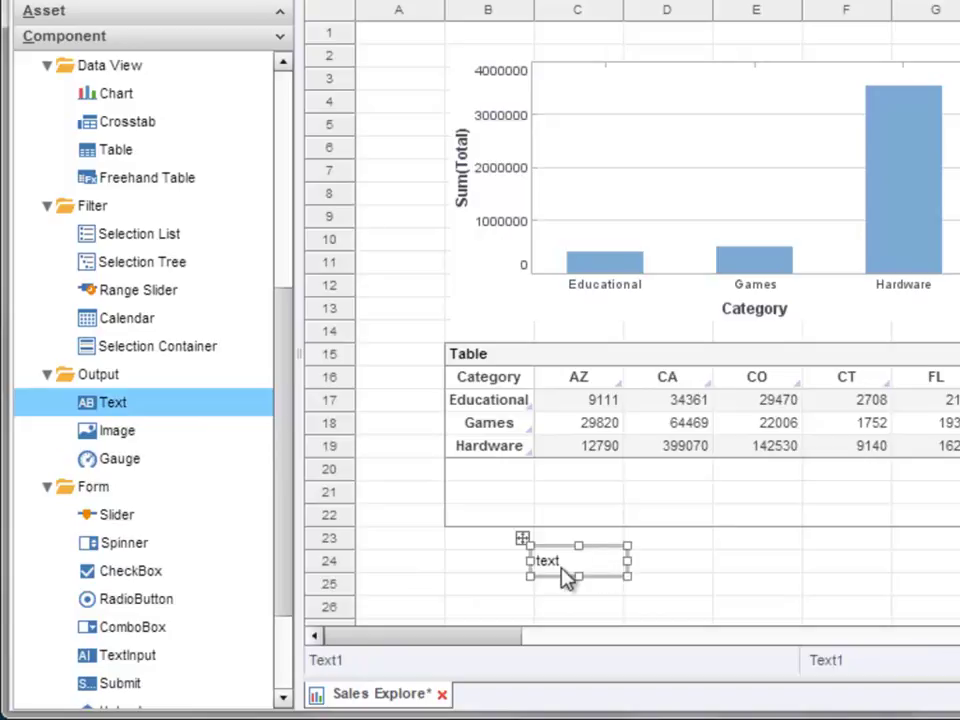
{"action": "double_click", "coordinate": [561, 566]}
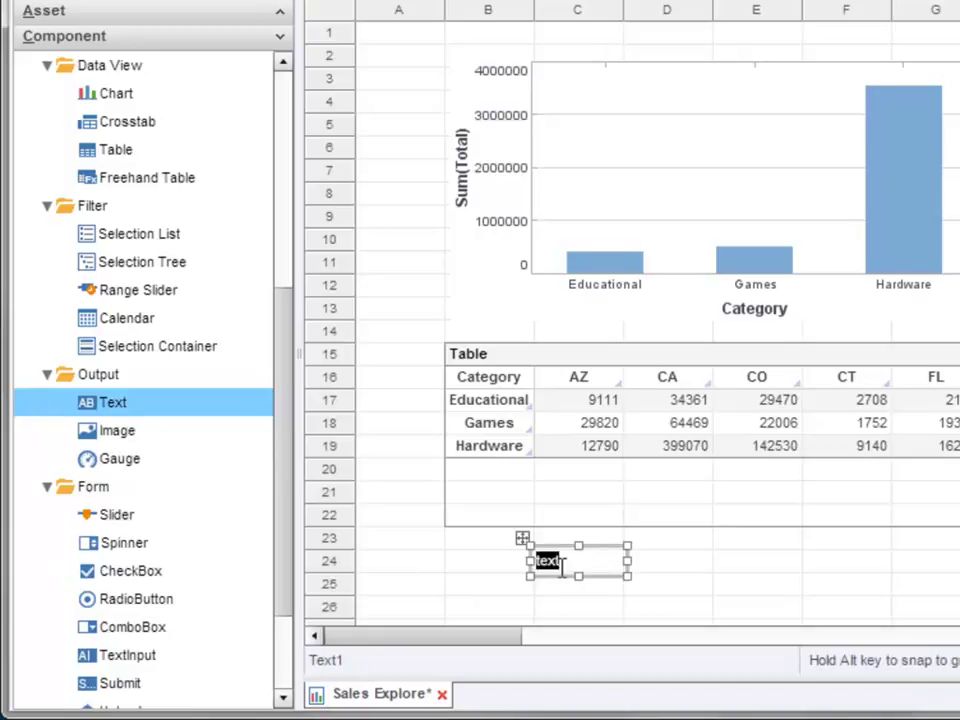
{"action": "left_click", "coordinate": [677, 578]}
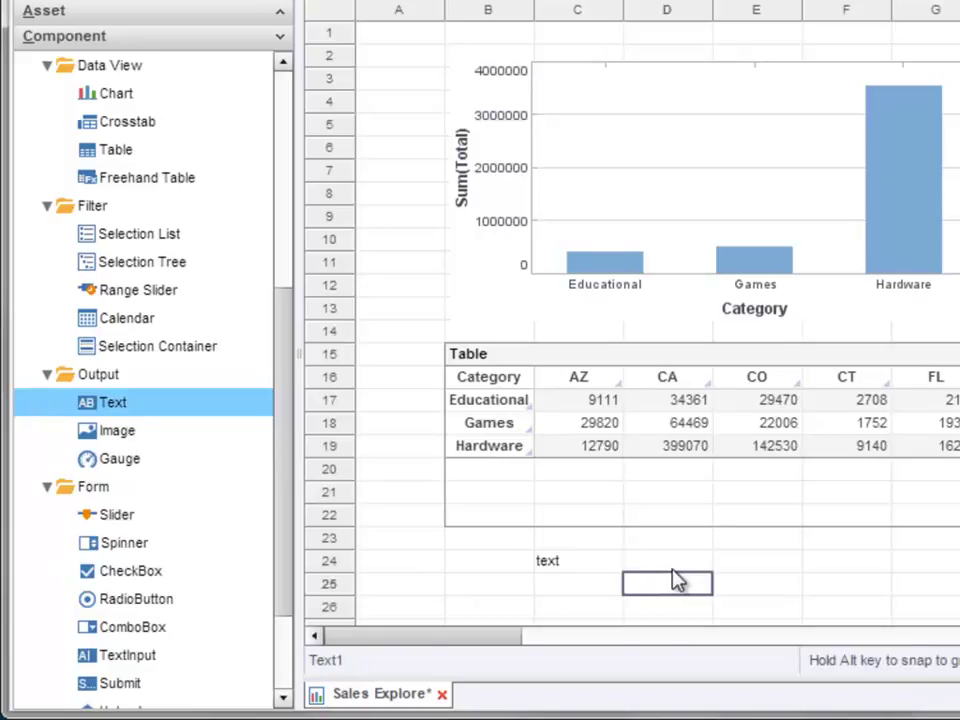
Enter 'Sales Dashboard' into the second text box and select it.
{"action": "left_click", "coordinate": [762, 570]}
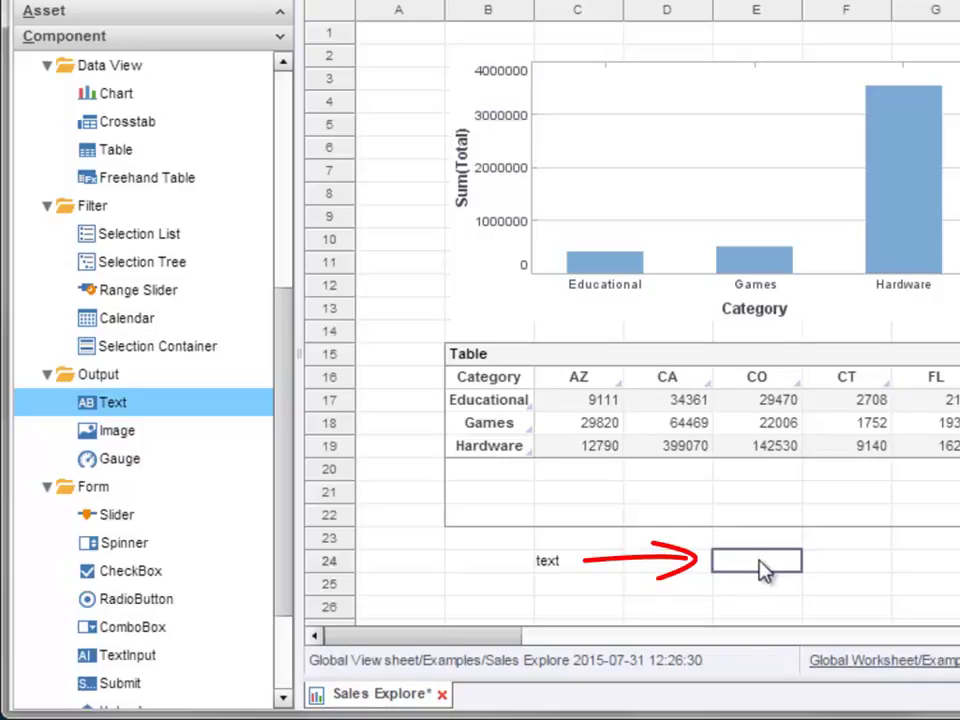
{"action": "double_click", "coordinate": [760, 561]}
{"action": "type", "text": "Sales Dashboard"}
{"action": "key", "text": "Return"}
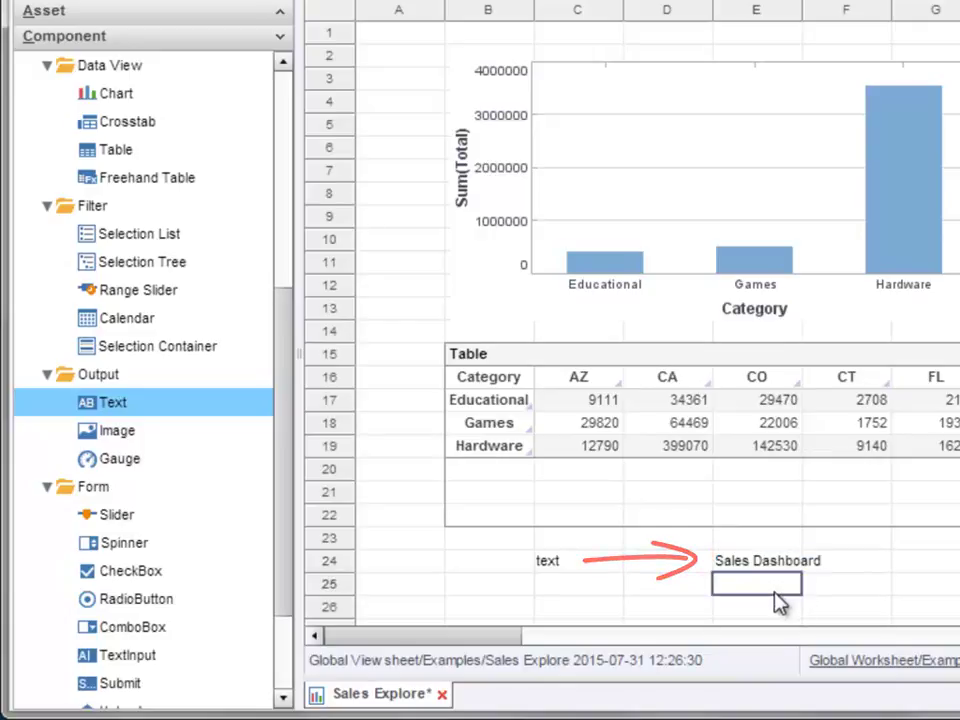
{"action": "left_click", "coordinate": [793, 572]}
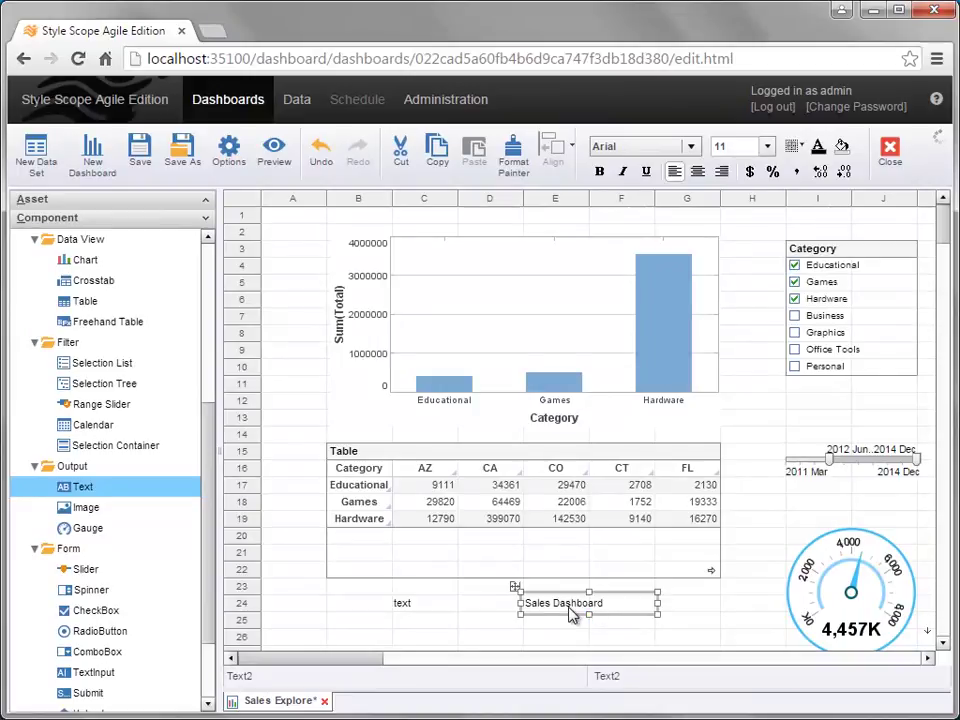
Bold the 'Sales Dashboard' text, set it to size 20, and widen its box.
{"action": "left_click", "coordinate": [600, 171]}
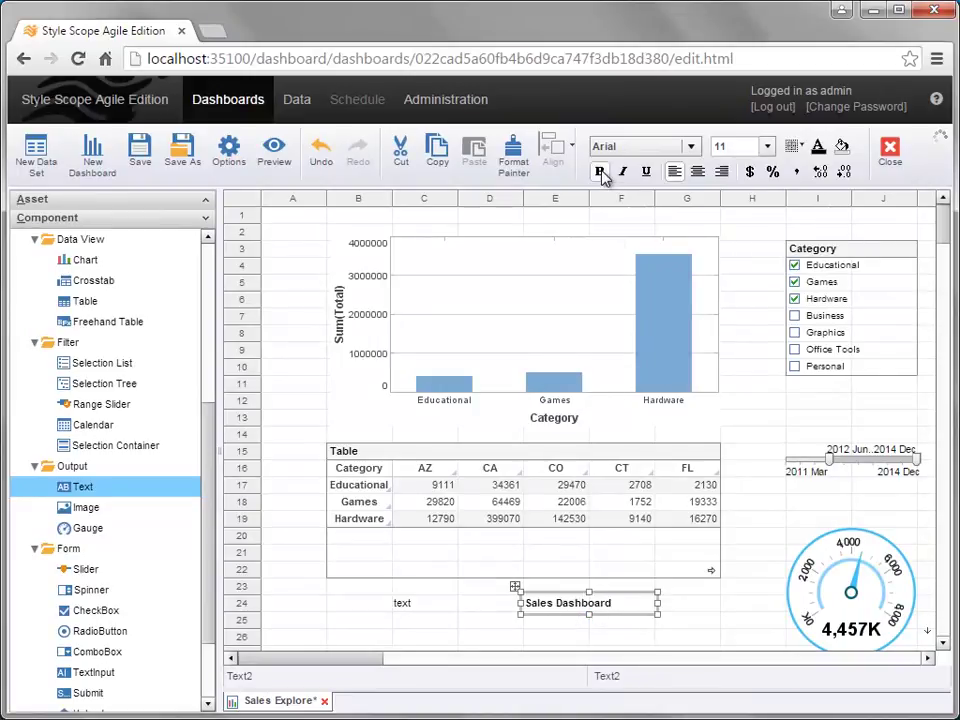
{"action": "left_click", "coordinate": [771, 148]}
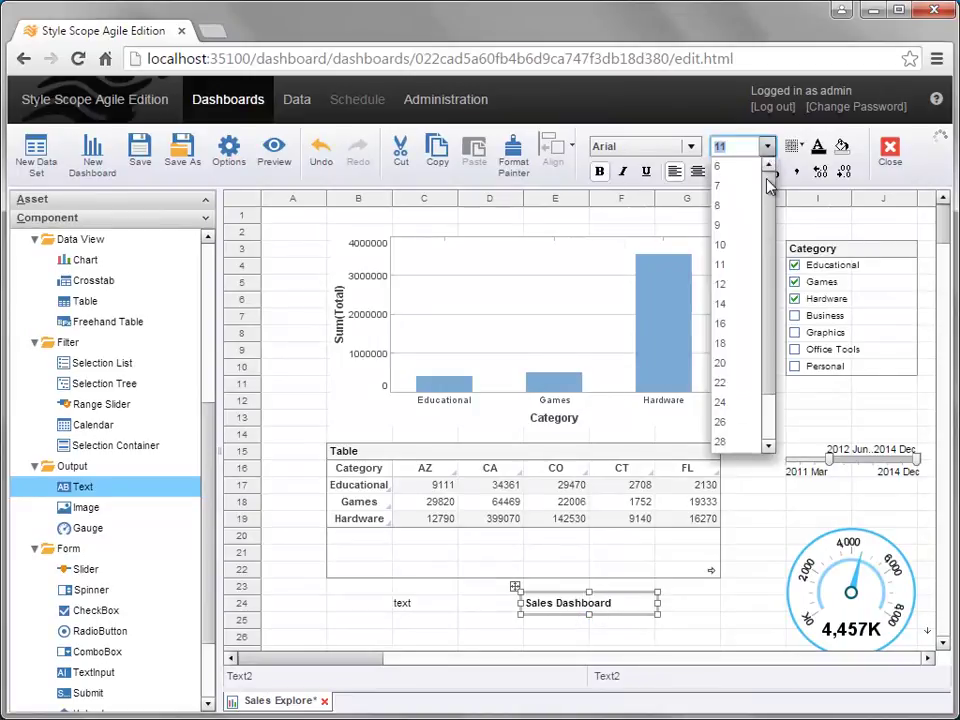
{"action": "left_click", "coordinate": [748, 360]}
{"action": "left_click_drag", "start_coordinate": [657, 614], "coordinate": [710, 634]}
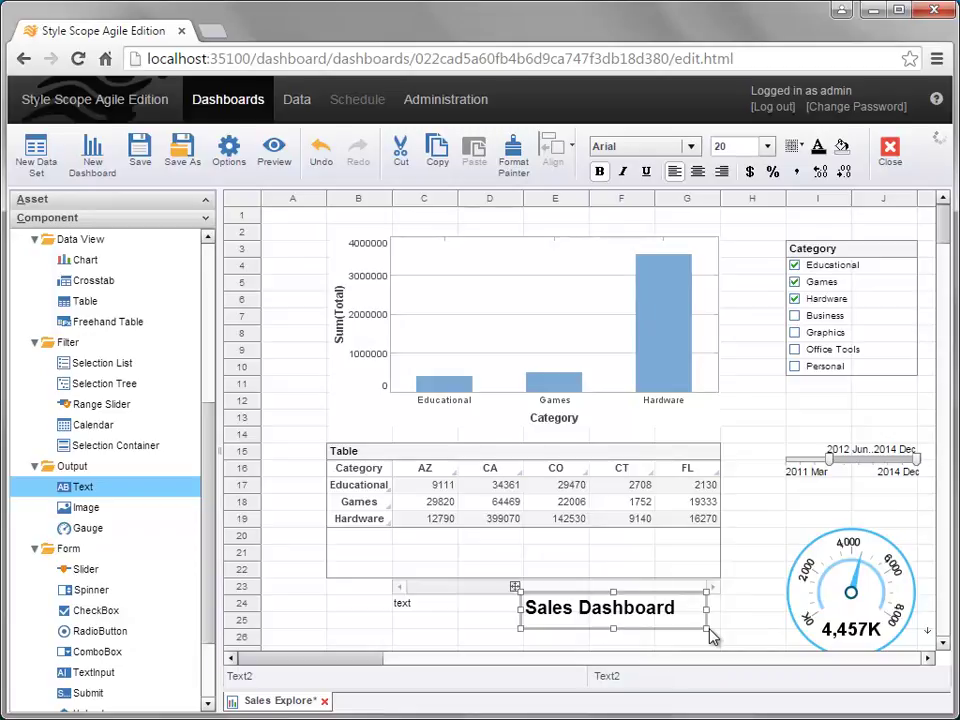
{"action": "left_click", "coordinate": [381, 321]}
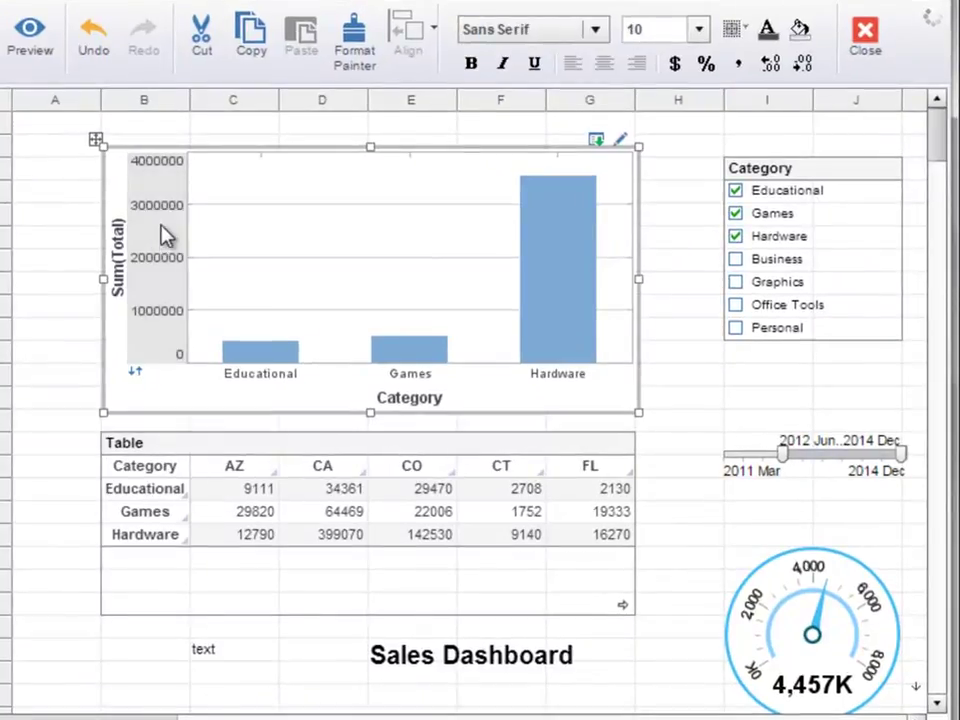
Apply currency format to the chart axis and crosstab values, then select all dashboard components.
{"action": "left_click", "coordinate": [675, 66]}
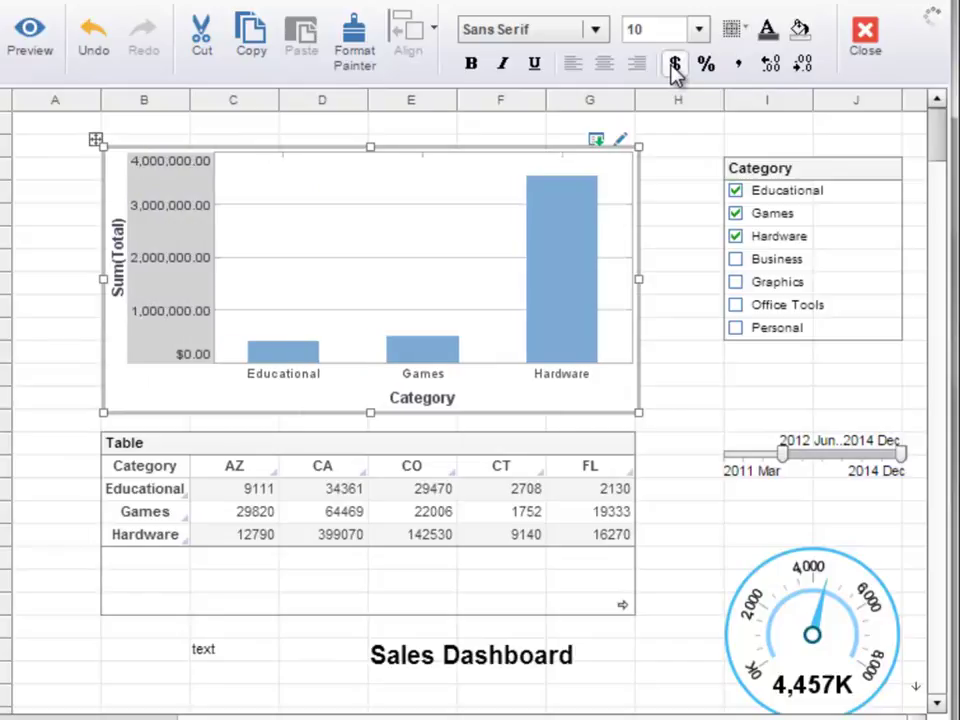
{"action": "left_click", "coordinate": [340, 511]}
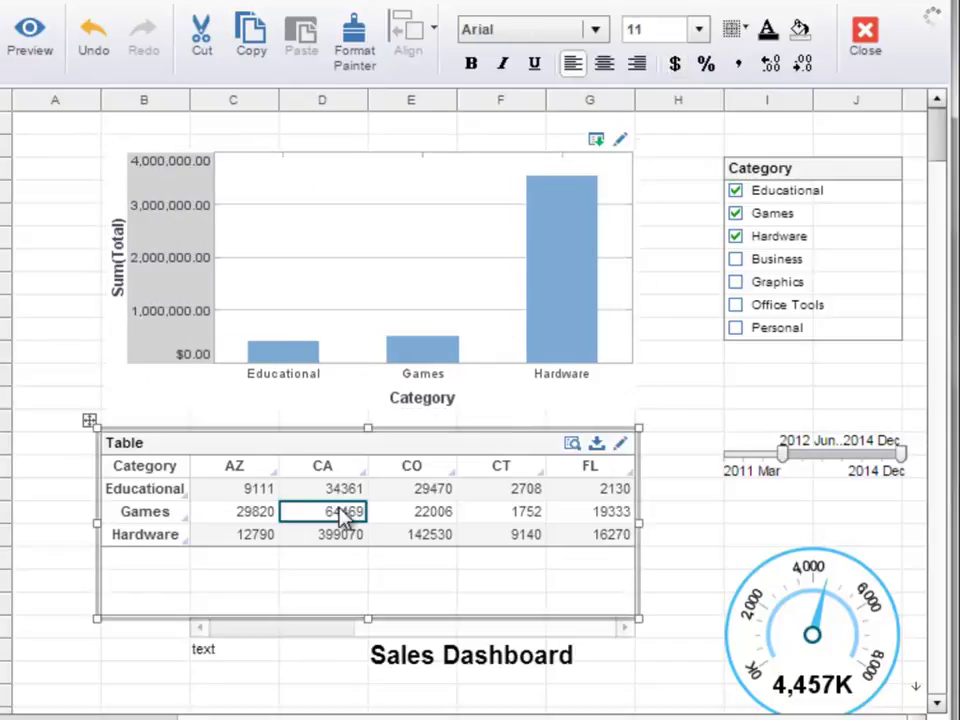
{"action": "left_click", "coordinate": [676, 66]}
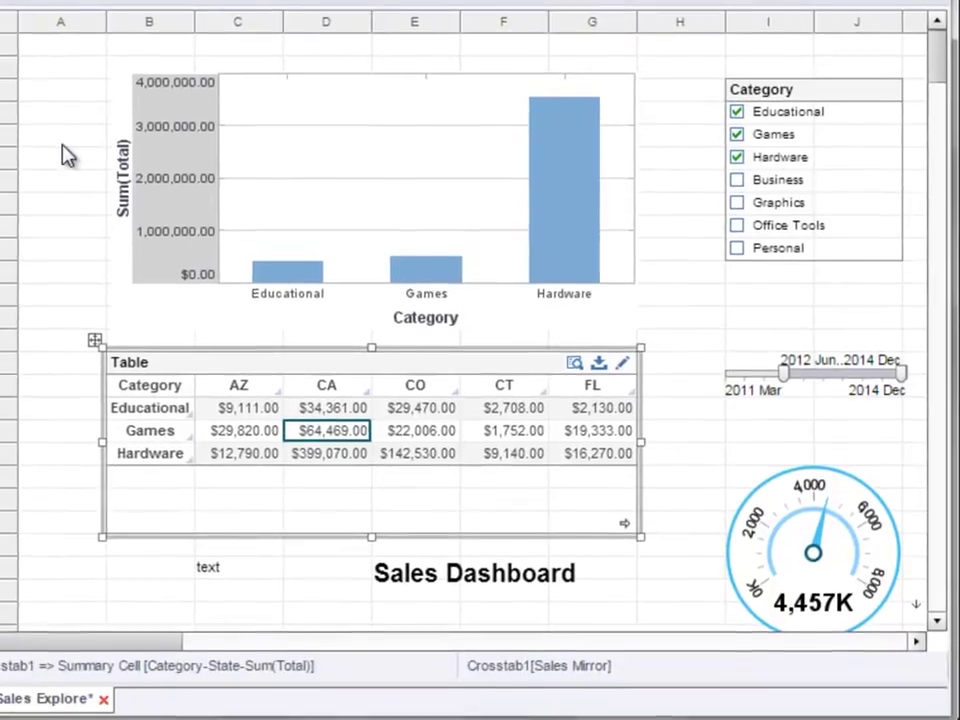
{"action": "left_click_drag", "start_coordinate": [63, 223], "coordinate": [655, 530]}
{"action": "left_click_drag", "start_coordinate": [655, 447], "coordinate": [840, 535]}
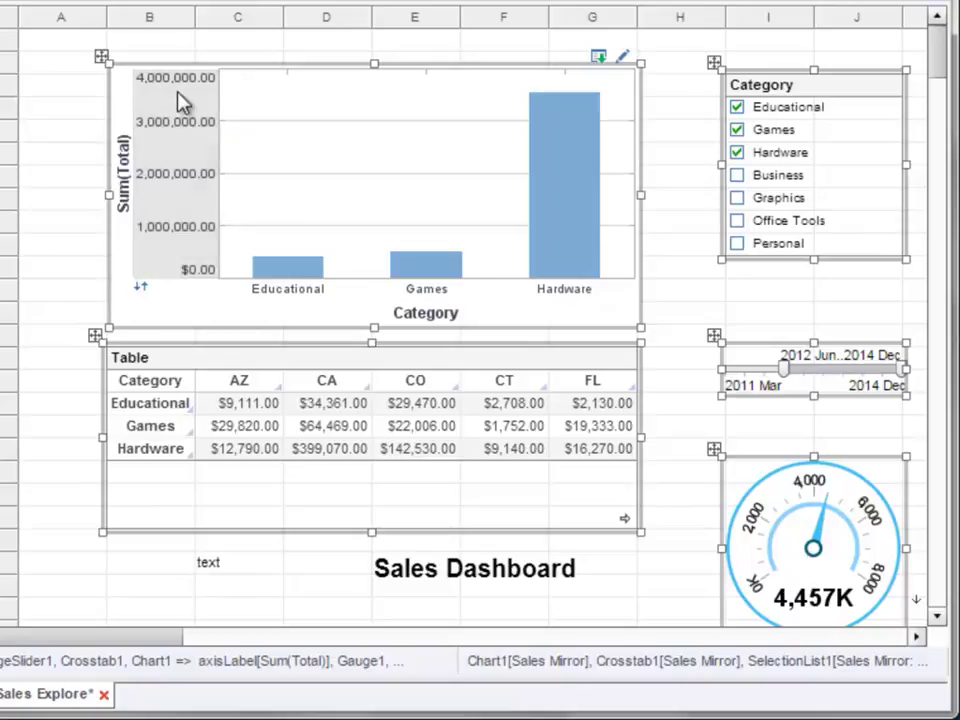
Shift the components down, move the title above the chart, and delete the stray 'text' label.
{"action": "left_click_drag", "start_coordinate": [104, 64], "coordinate": [104, 104]}
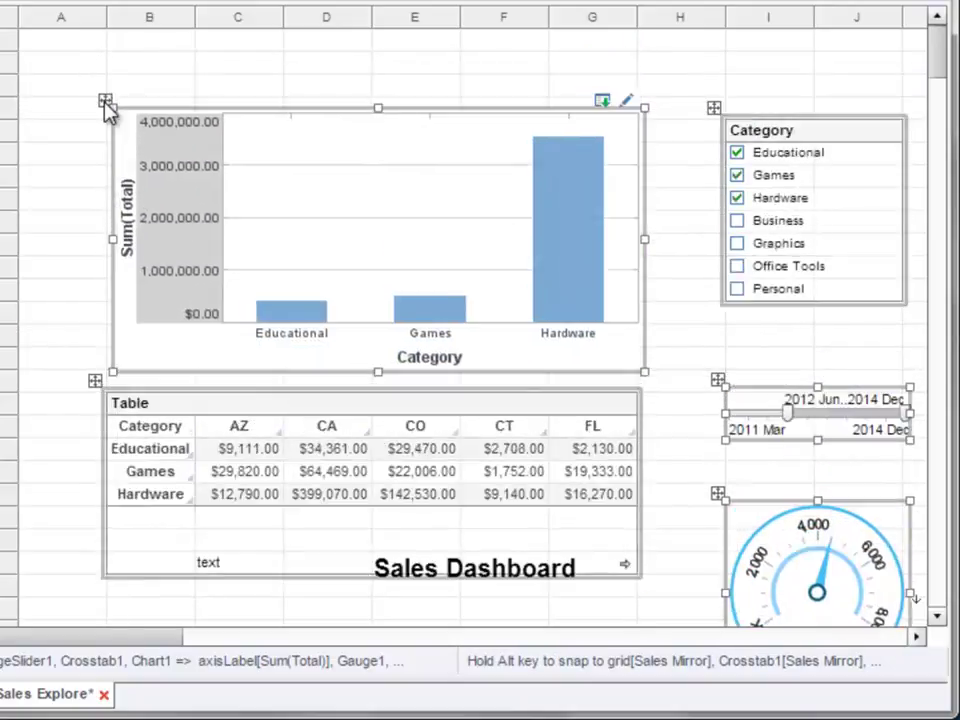
{"action": "left_click", "coordinate": [405, 572]}
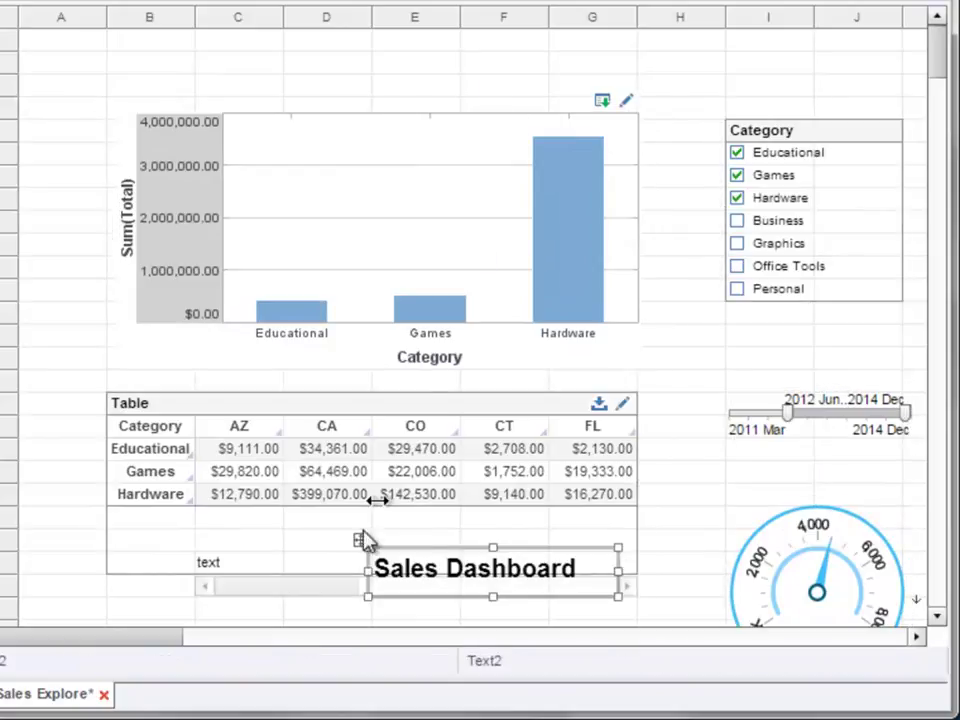
{"action": "left_click_drag", "start_coordinate": [360, 541], "coordinate": [330, 38]}
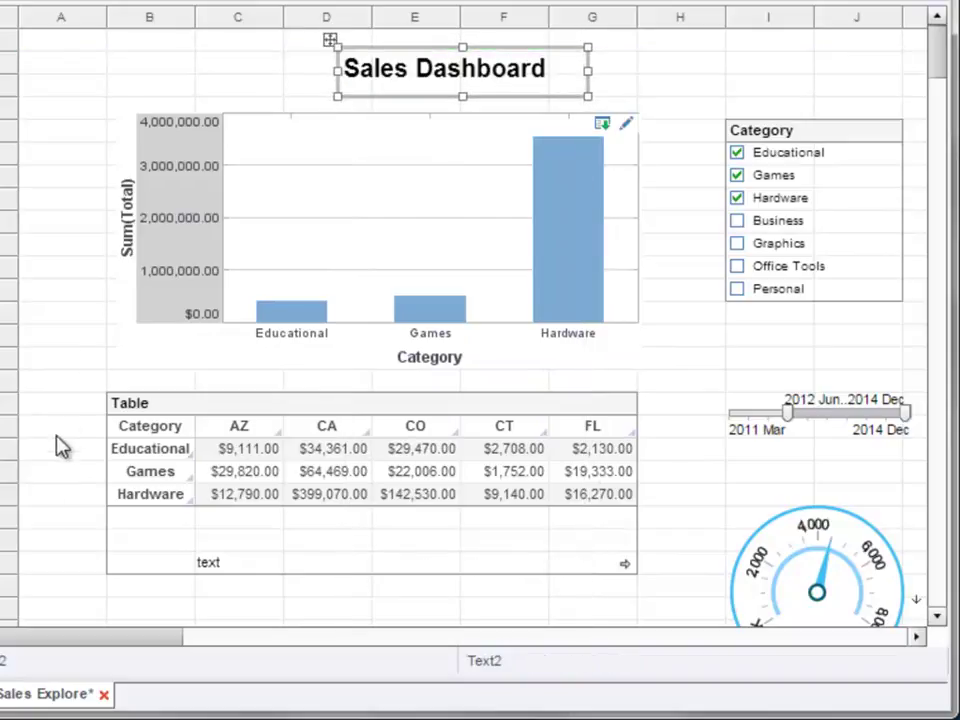
{"action": "left_click", "coordinate": [209, 565]}
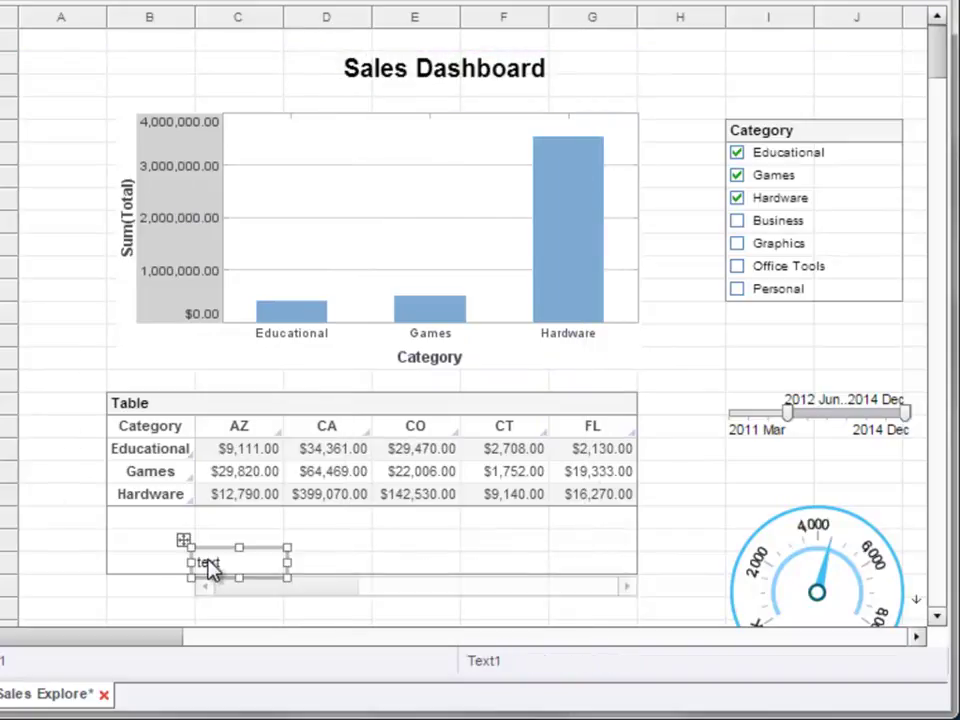
{"action": "key", "text": "Delete"}
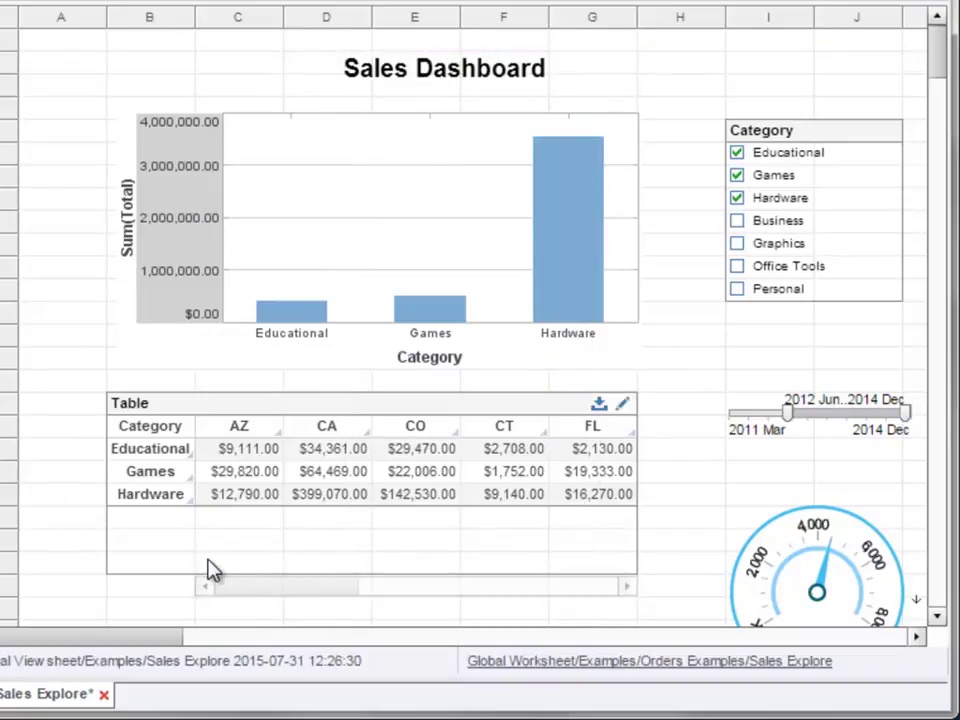
Centre the title text and stretch its box from the table edge to the category list.
{"action": "left_click", "coordinate": [504, 76]}
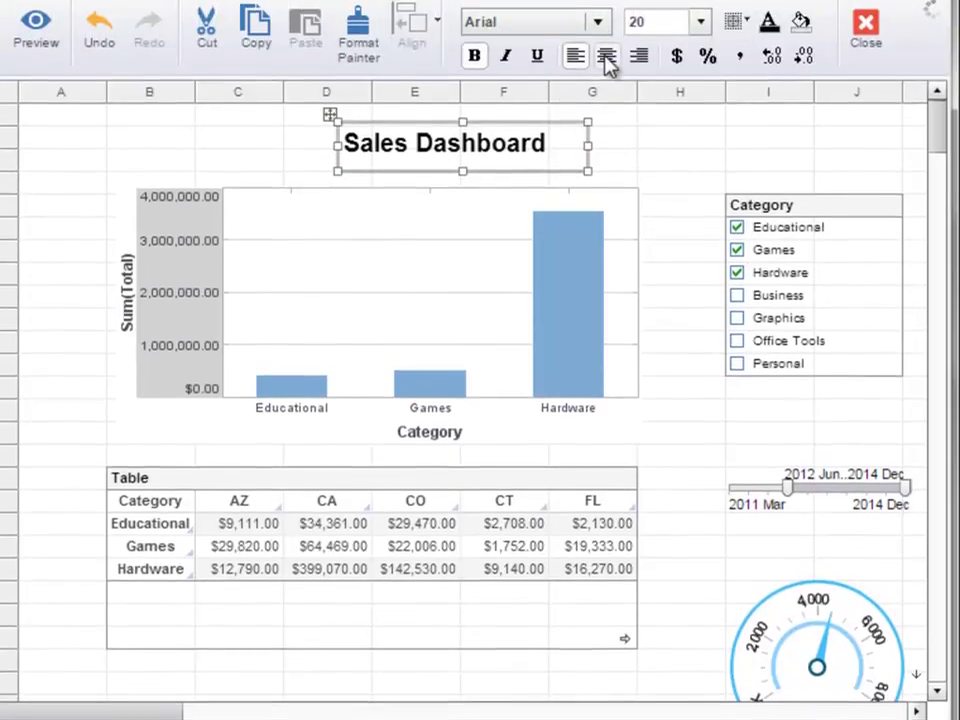
{"action": "left_click", "coordinate": [607, 62]}
{"action": "left_click_drag", "start_coordinate": [338, 157], "coordinate": [107, 178]}
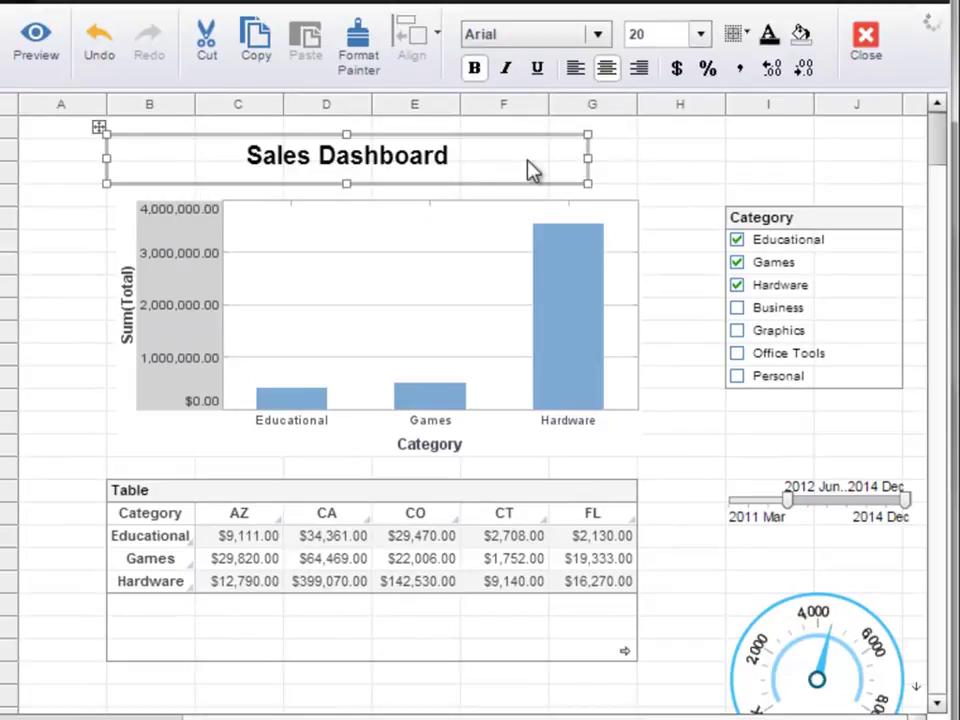
{"action": "left_click_drag", "start_coordinate": [588, 157], "coordinate": [902, 157]}
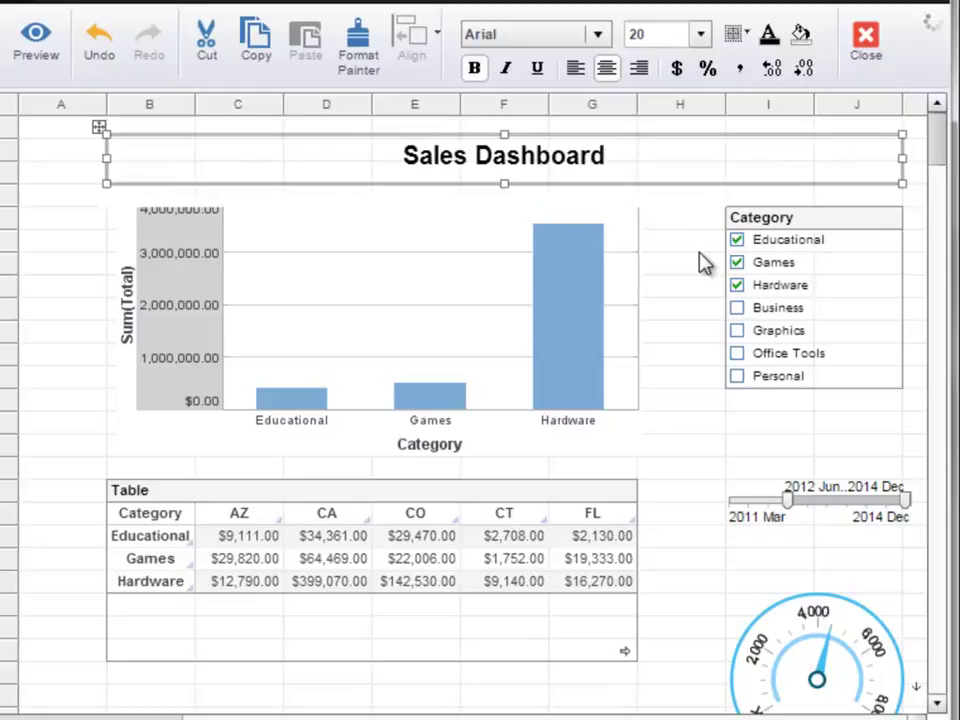
{"action": "left_click", "coordinate": [805, 44]}
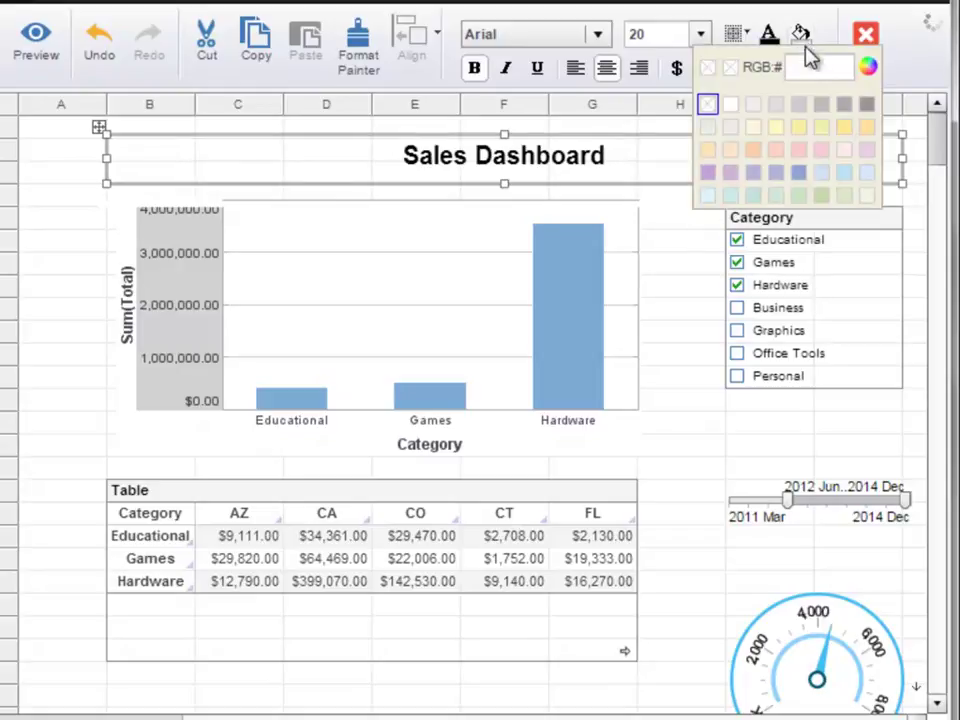
Fill the Sales Dashboard title box with the light cyan swatch.
{"action": "left_click", "coordinate": [708, 196]}
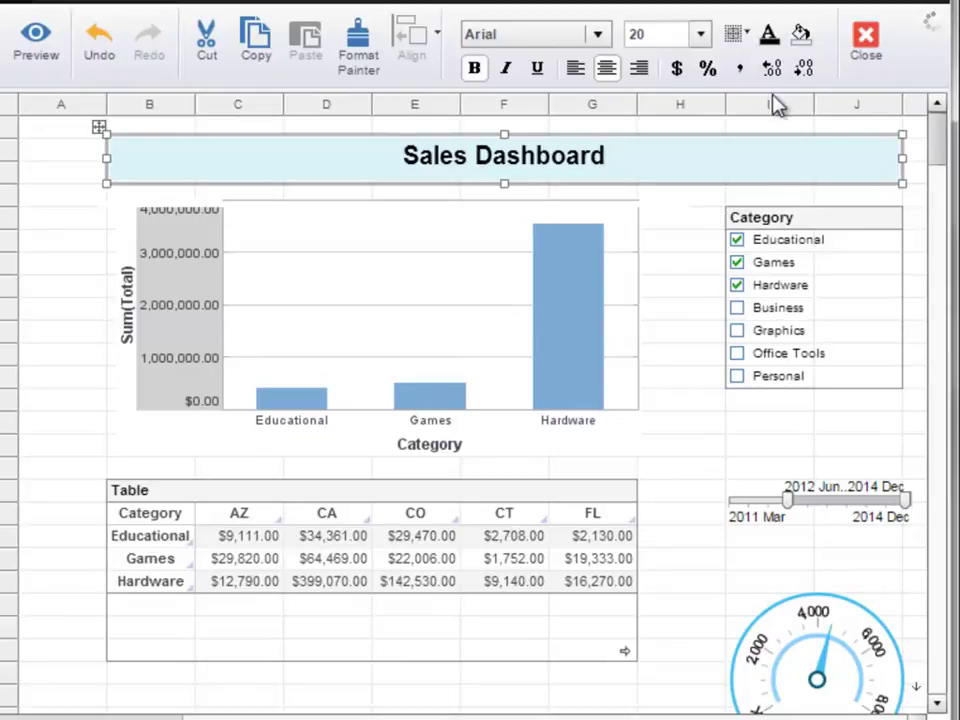
{"action": "right_click", "coordinate": [418, 168]}
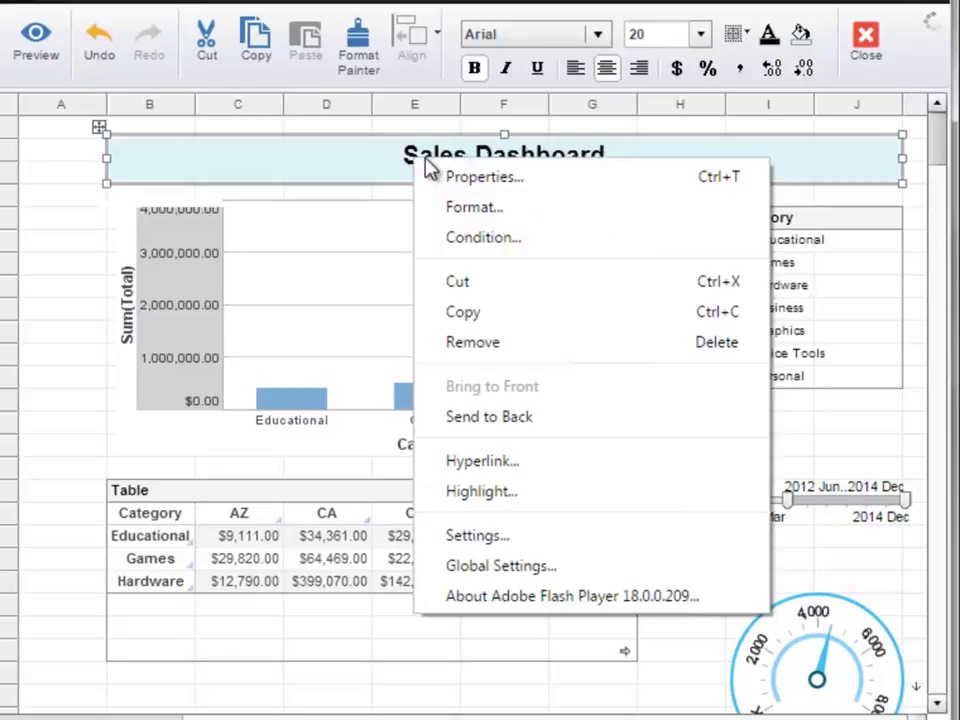
{"action": "left_click", "coordinate": [563, 210]}
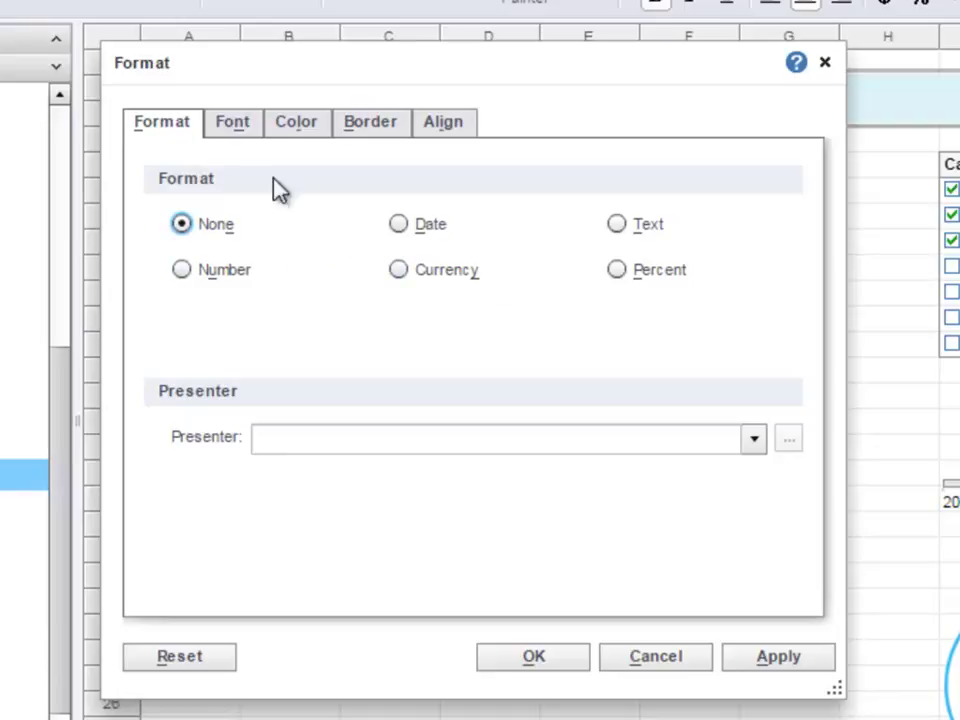
{"action": "left_click", "coordinate": [245, 130]}
{"action": "left_click", "coordinate": [298, 132]}
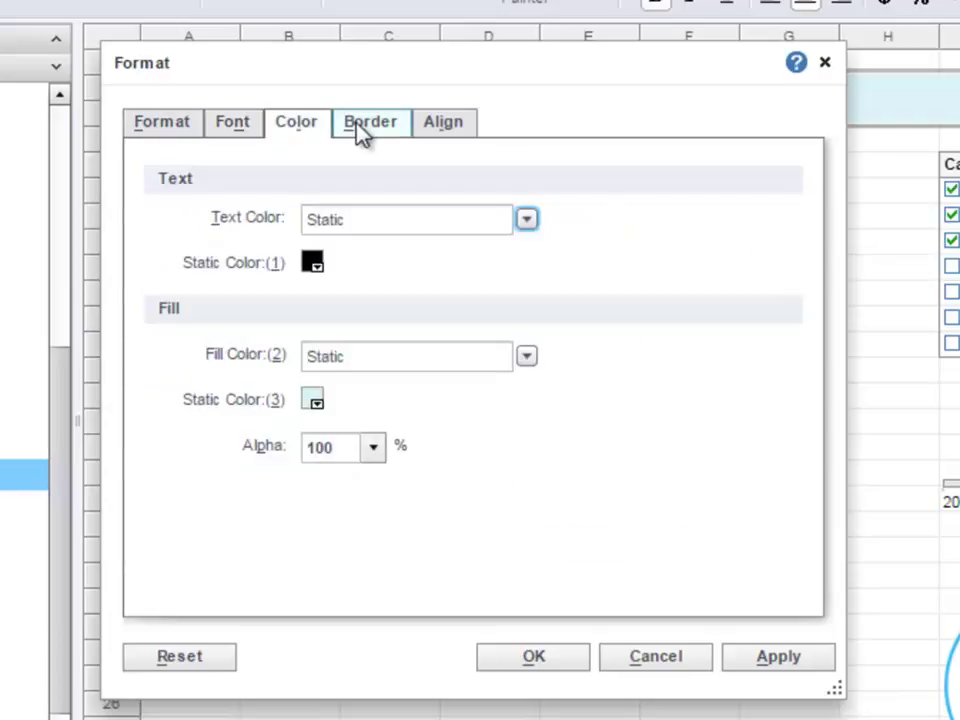
{"action": "left_click", "coordinate": [379, 133]}
{"action": "left_click", "coordinate": [435, 127]}
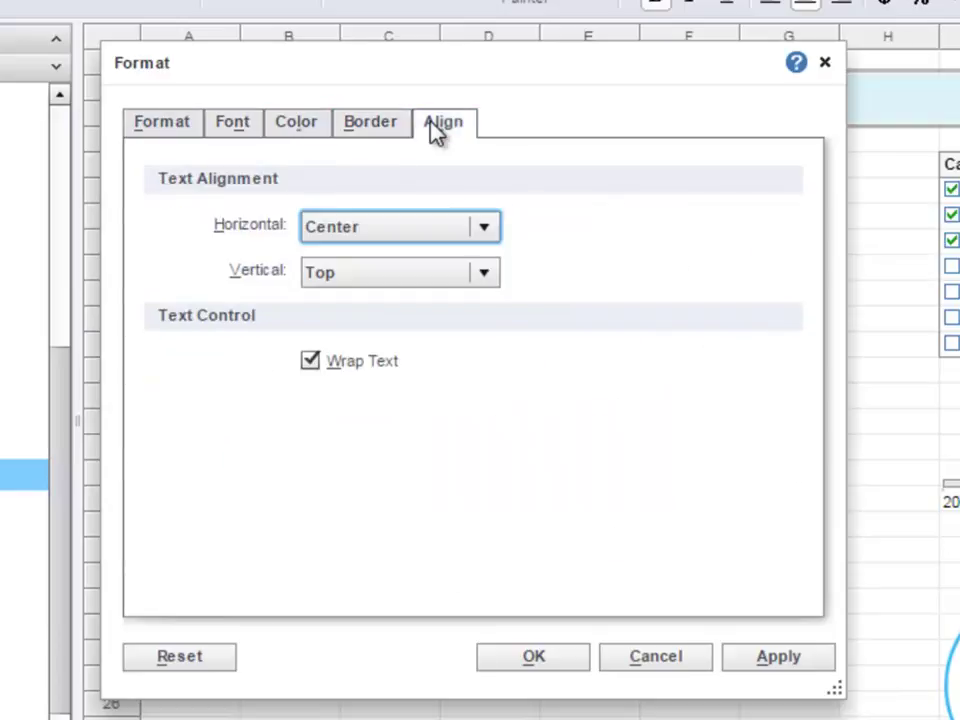
{"action": "left_click", "coordinate": [688, 660]}
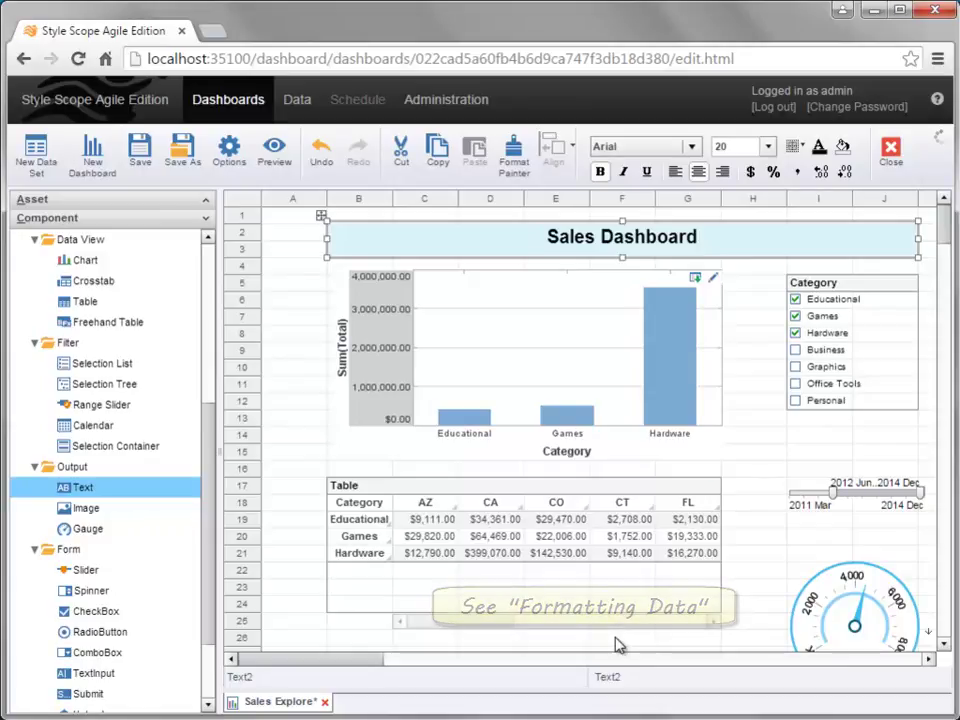
Save the dashboard, then open Sales Explore from the Examples folder in the viewer.
{"action": "left_click", "coordinate": [140, 160]}
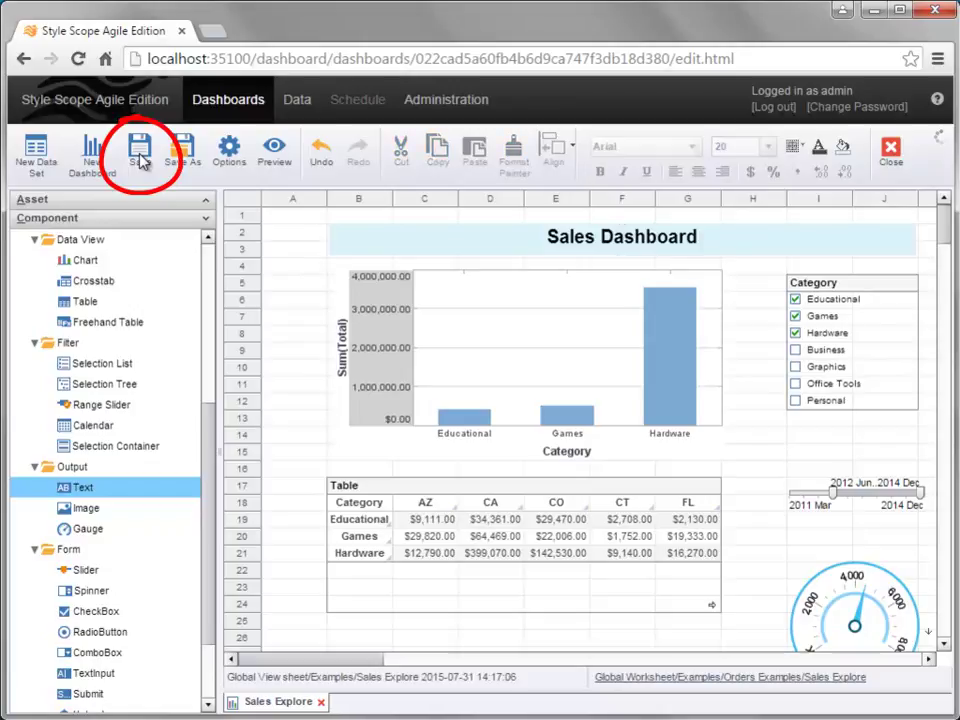
{"action": "left_click", "coordinate": [241, 106]}
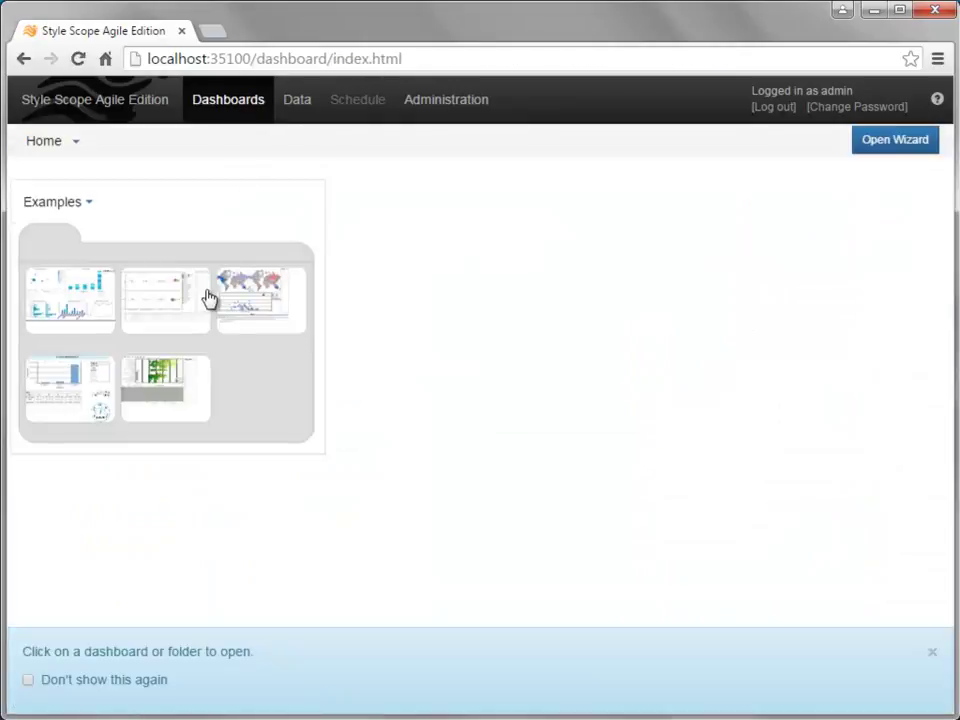
{"action": "left_click", "coordinate": [213, 290]}
{"action": "scroll", "coordinate": [575, 375], "scroll_direction": "down", "scroll_amount": 3}
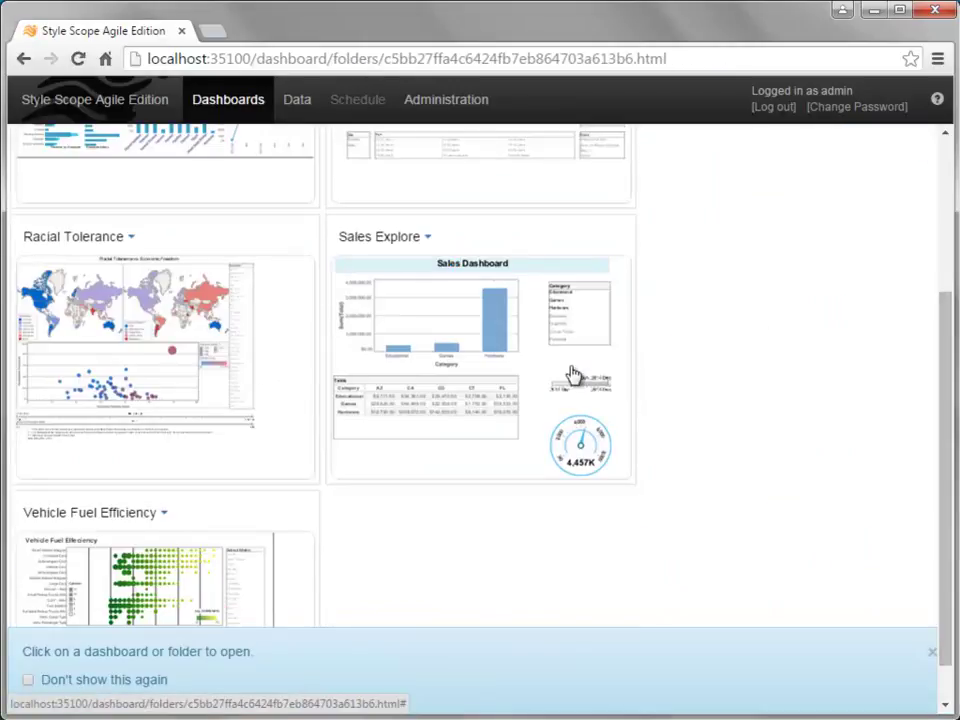
{"action": "left_click", "coordinate": [575, 375]}
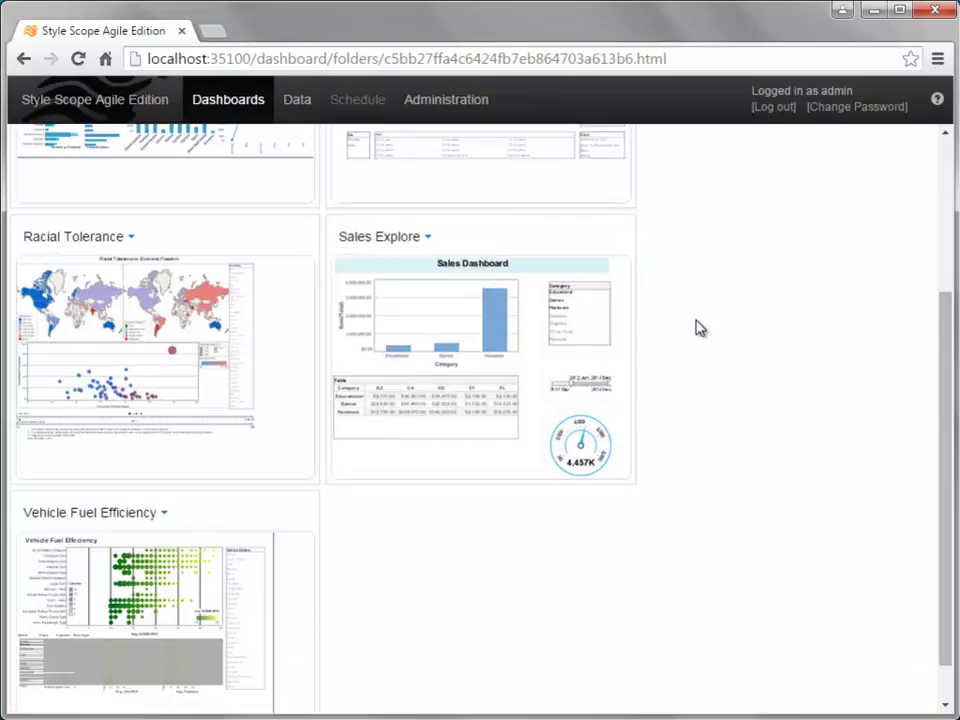
{"action": "left_click", "coordinate": [466, 358]}
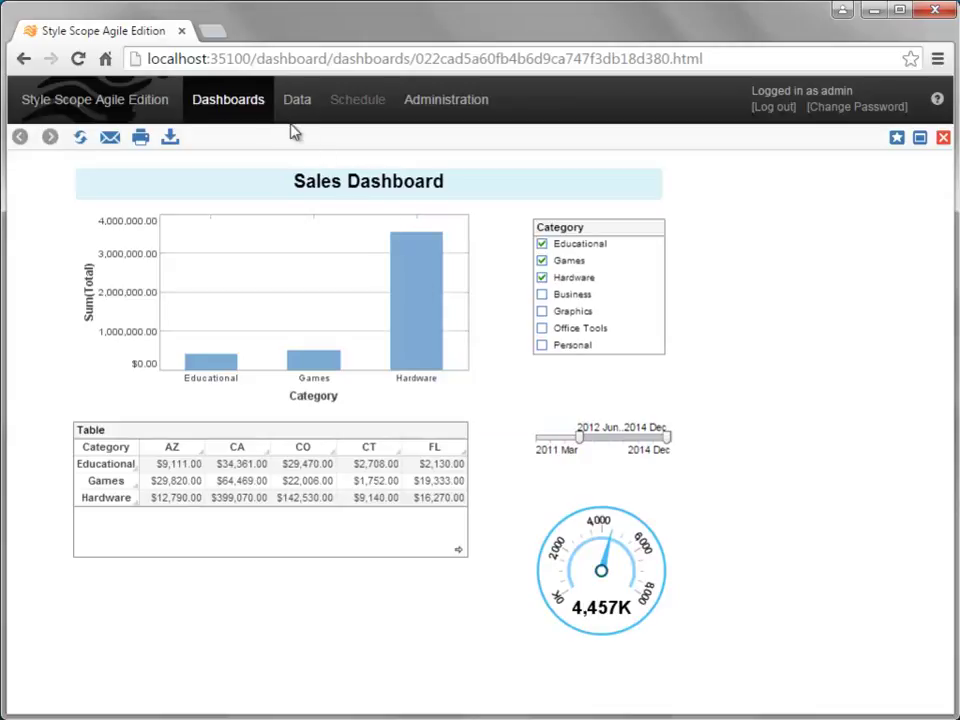
Open Sales Explore from the Examples folder in edit mode.
{"action": "left_click", "coordinate": [236, 104]}
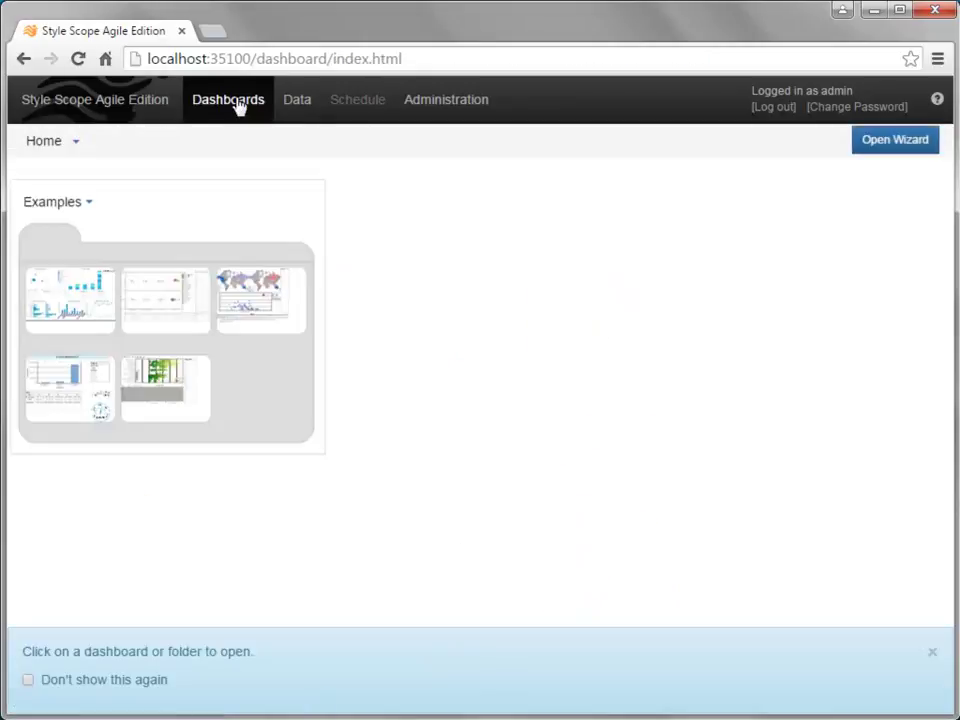
{"action": "left_click", "coordinate": [197, 300]}
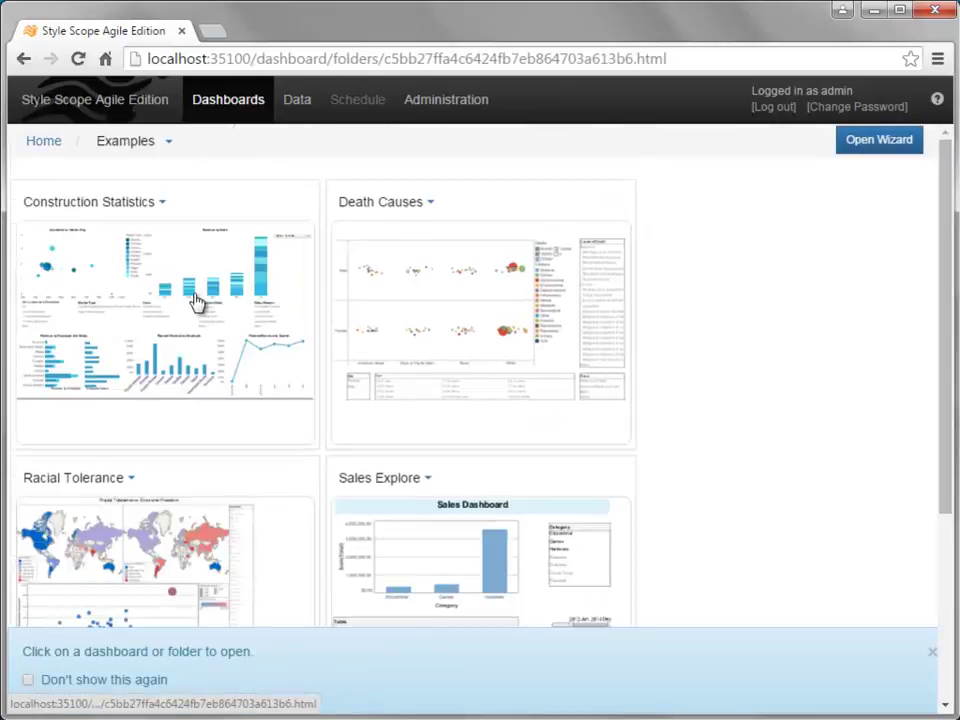
{"action": "scroll", "coordinate": [199, 302], "scroll_direction": "down", "scroll_amount": 3}
{"action": "left_click", "coordinate": [431, 234]}
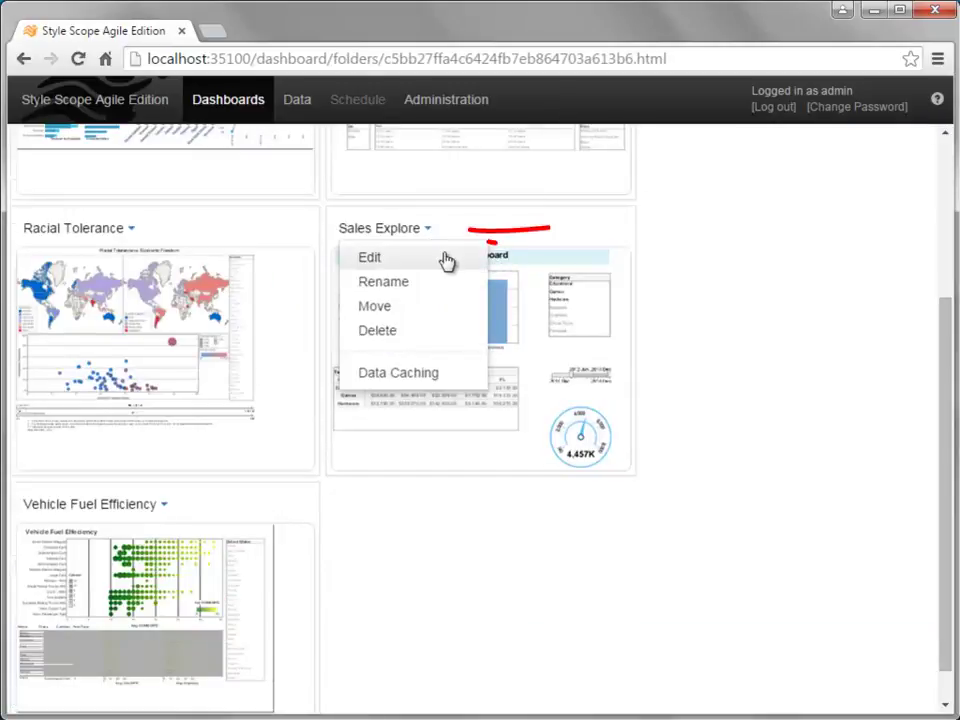
{"action": "left_click", "coordinate": [446, 261]}
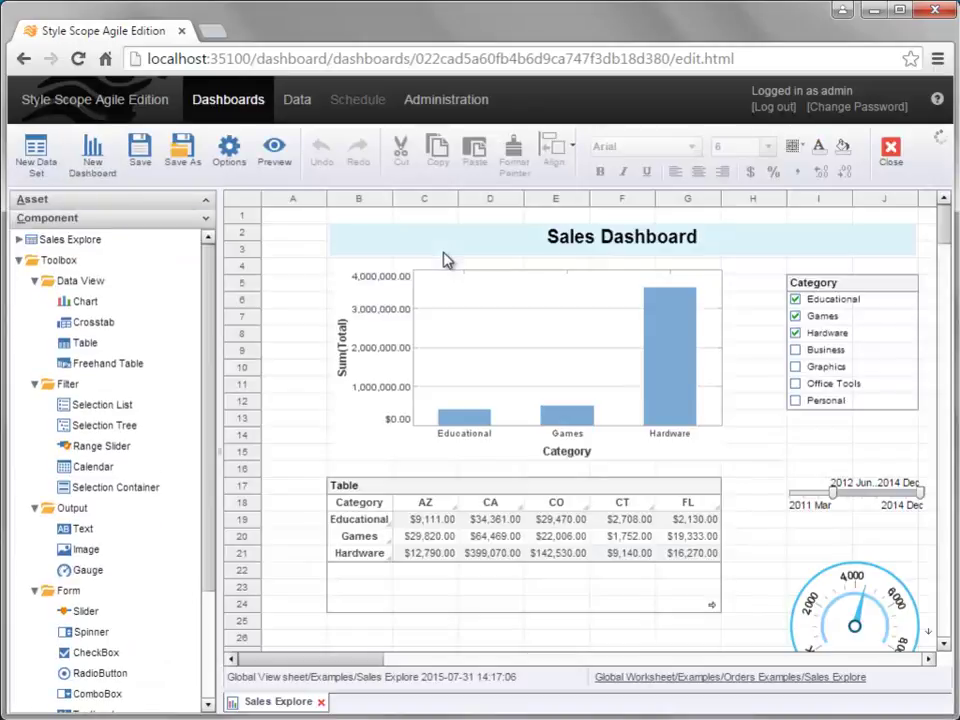
Move the date range slider up under the Category list and the gauge beneath it.
{"action": "left_click", "coordinate": [820, 490]}
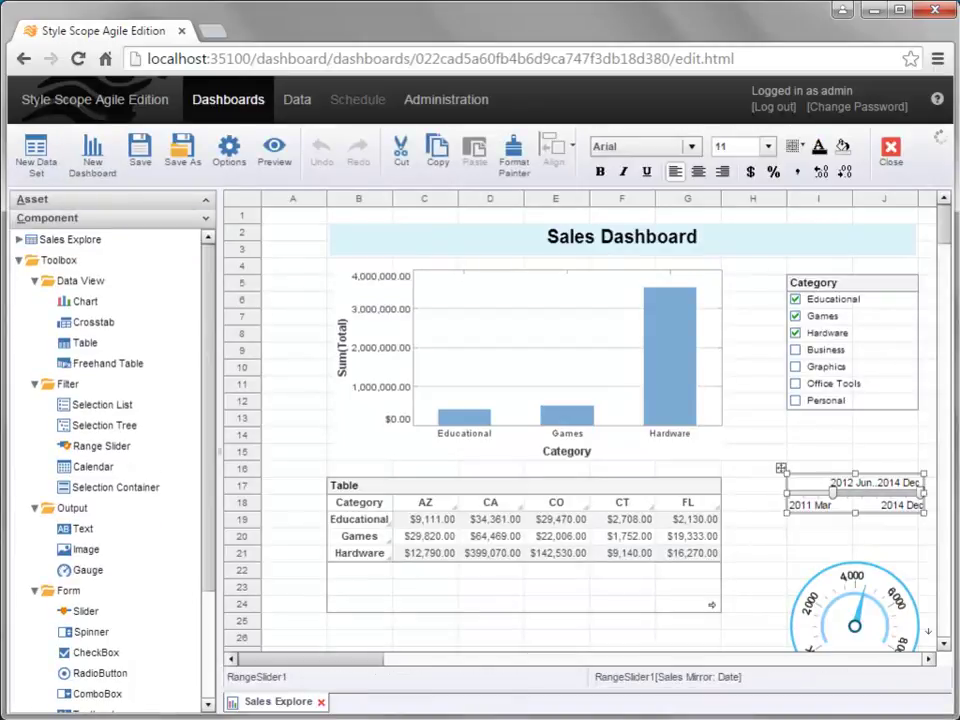
{"action": "left_click_drag", "start_coordinate": [782, 468], "coordinate": [780, 428]}
{"action": "left_click", "coordinate": [851, 598]}
{"action": "left_click_drag", "start_coordinate": [851, 598], "coordinate": [851, 517]}
{"action": "left_click", "coordinate": [868, 462]}
{"action": "left_click_drag", "start_coordinate": [781, 428], "coordinate": [784, 422]}
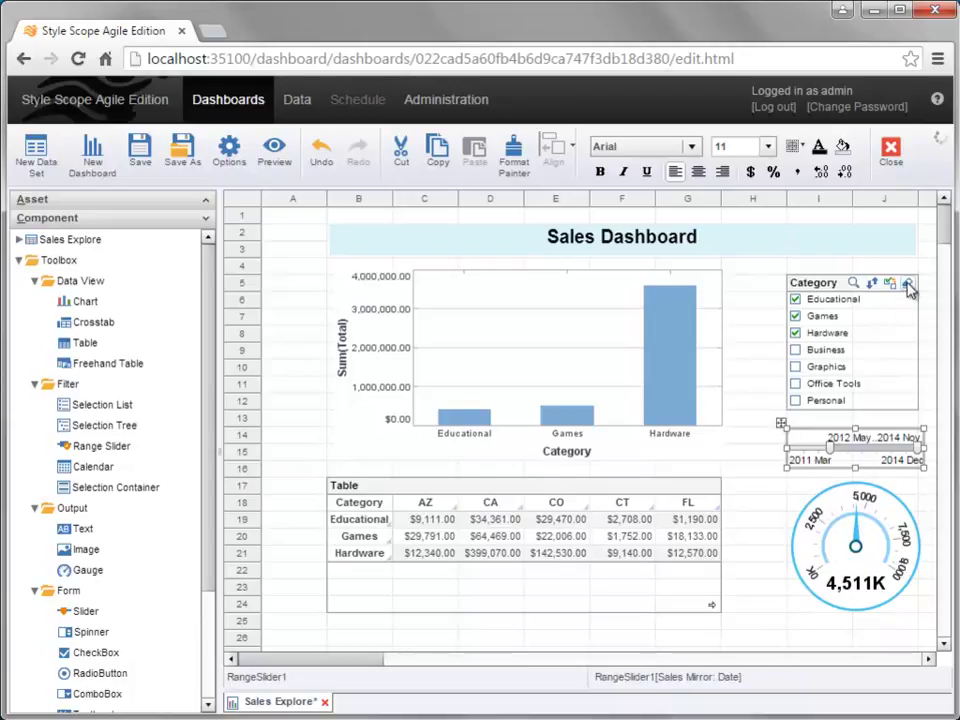
Clear the Category selections to show all categories, and add a rectangle shape.
{"action": "left_click", "coordinate": [908, 285]}
{"action": "scroll", "coordinate": [139, 570], "scroll_direction": "down", "scroll_amount": 3}
{"action": "left_click_drag", "start_coordinate": [128, 668], "coordinate": [315, 242]}
Send the rectangle to the back, stretch it over all components, and fill it pale grey-green.
{"action": "right_click", "coordinate": [318, 246]}
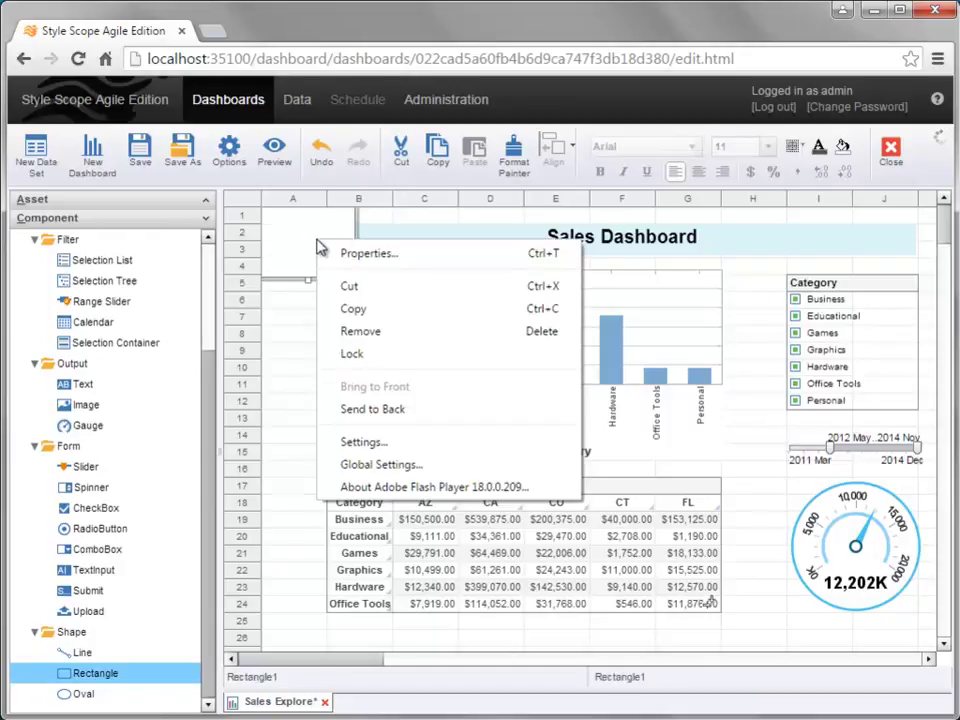
{"action": "left_click", "coordinate": [350, 409]}
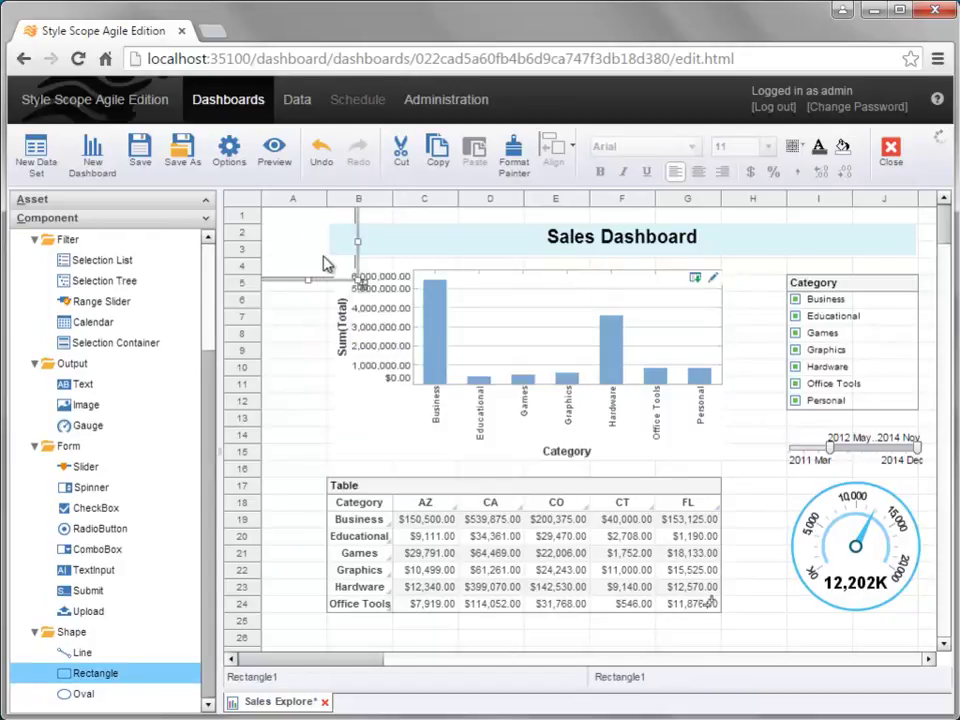
{"action": "left_click_drag", "start_coordinate": [306, 258], "coordinate": [362, 266]}
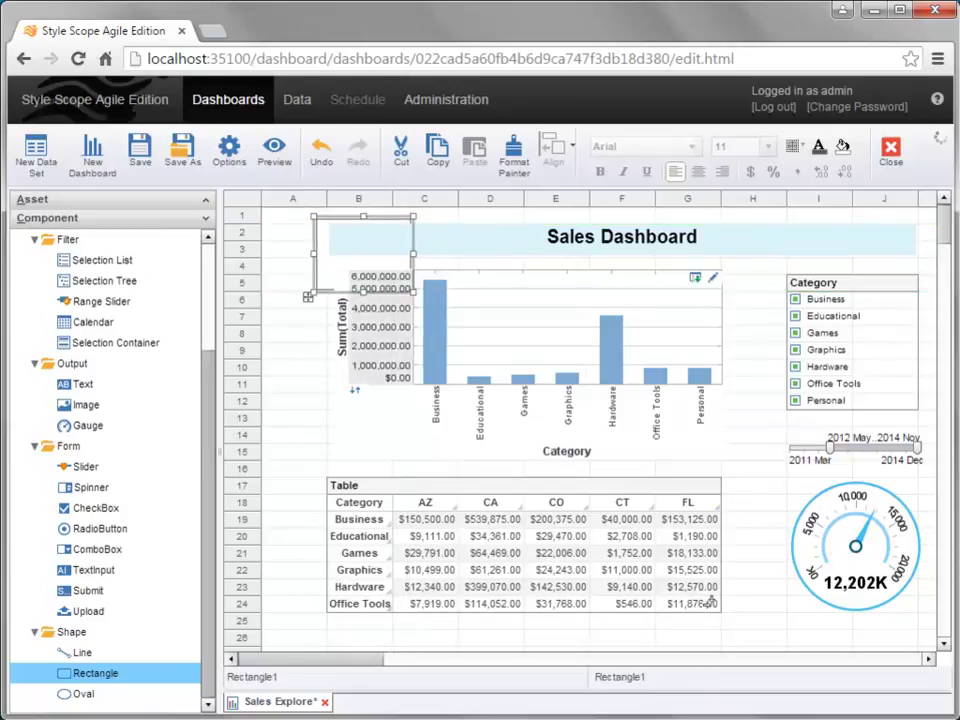
{"action": "left_click_drag", "start_coordinate": [413, 290], "coordinate": [930, 622]}
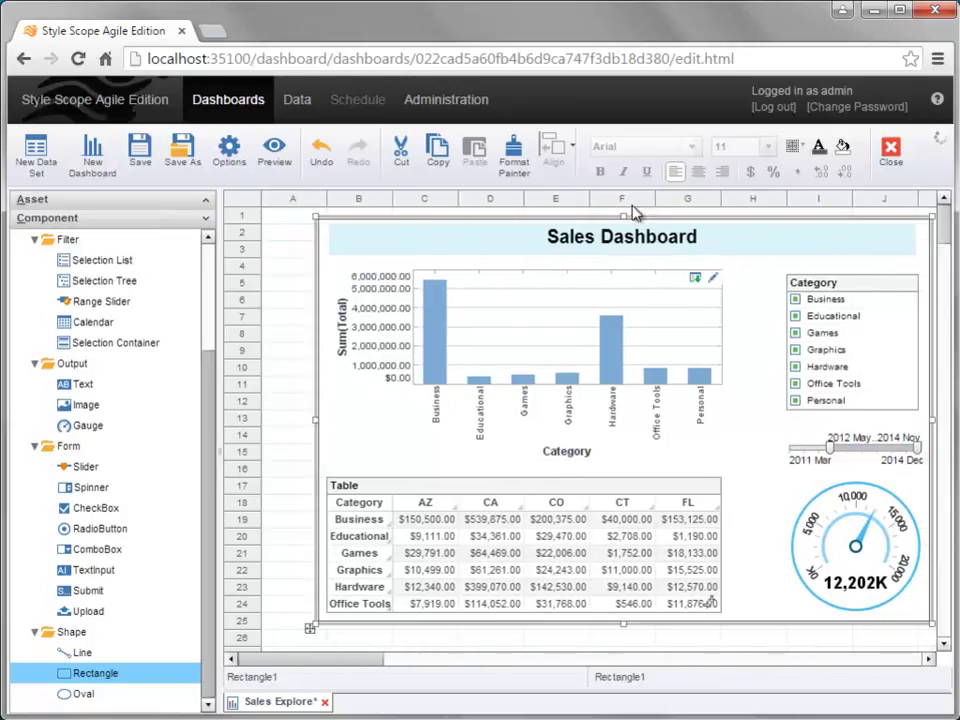
{"action": "left_click", "coordinate": [843, 148]}
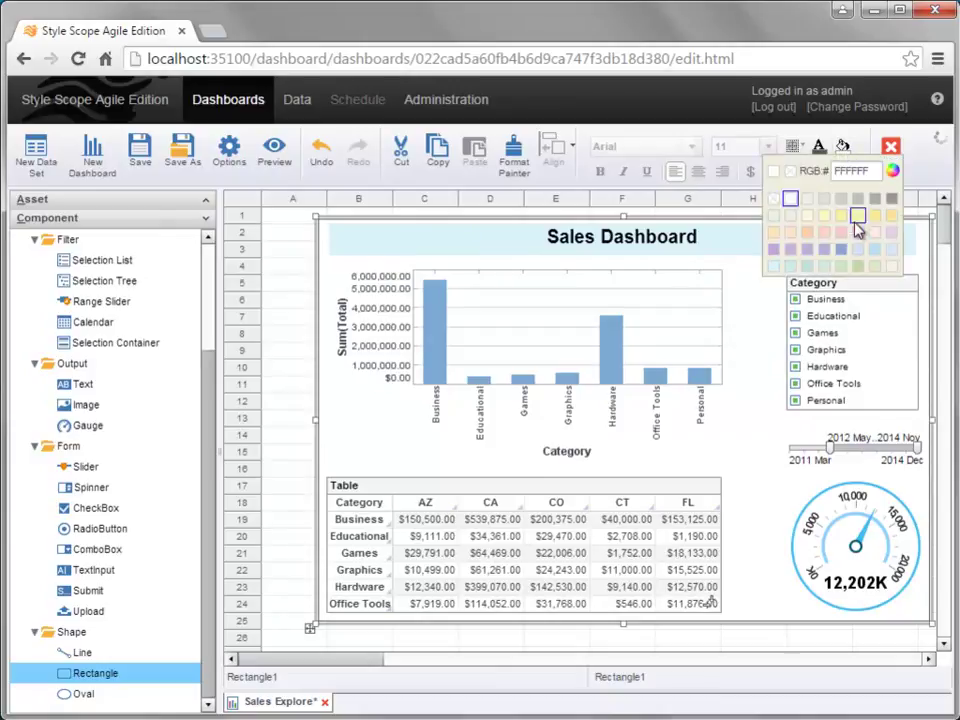
{"action": "left_click", "coordinate": [885, 266]}
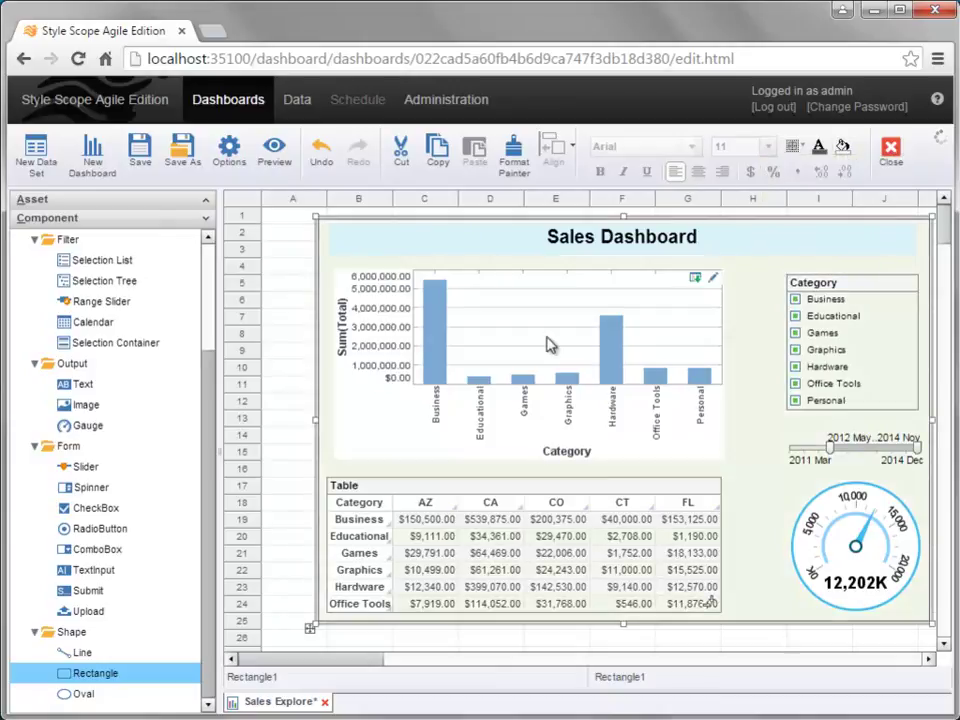
{"action": "left_click", "coordinate": [548, 345]}
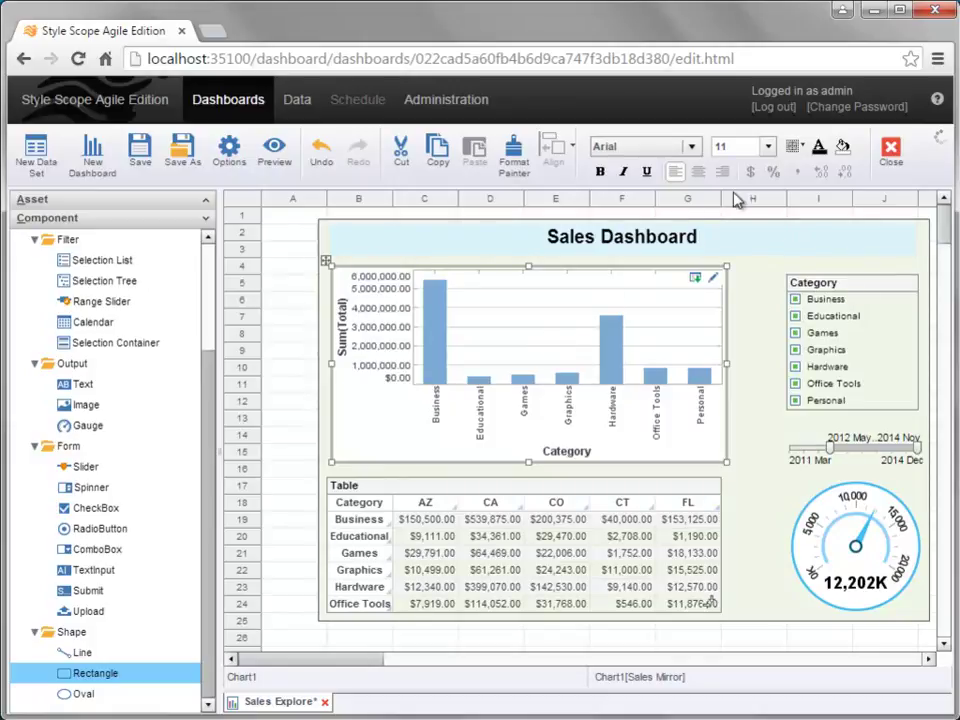
Add grey borders to the chart and title box, and make the title slightly taller (624x29).
{"action": "left_click", "coordinate": [800, 147]}
{"action": "left_click", "coordinate": [800, 166]}
{"action": "left_click", "coordinate": [672, 245]}
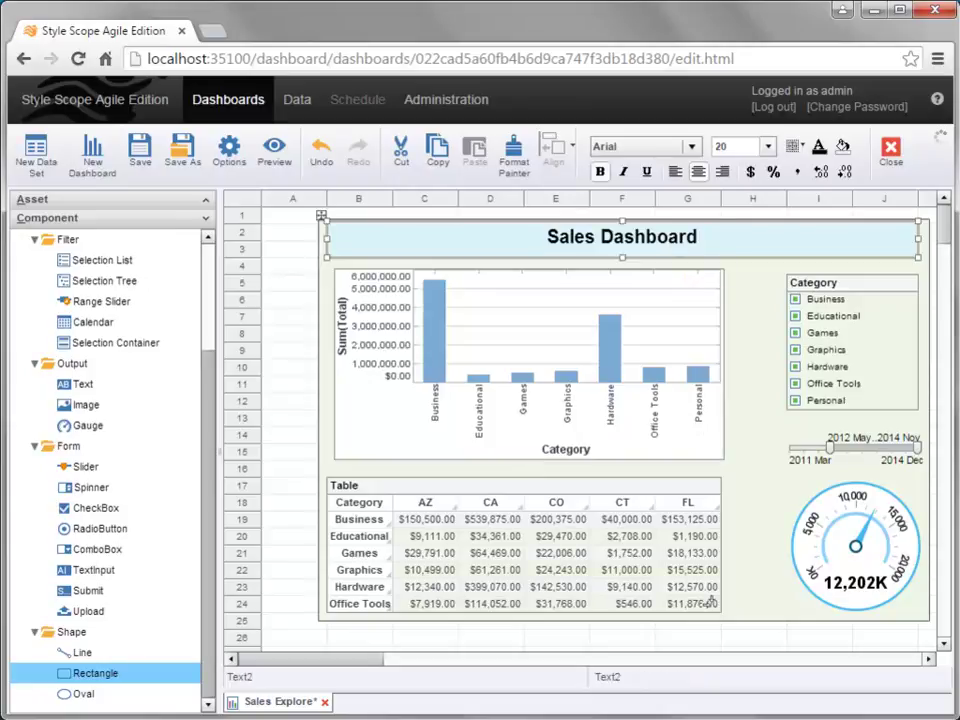
{"action": "left_click", "coordinate": [800, 148]}
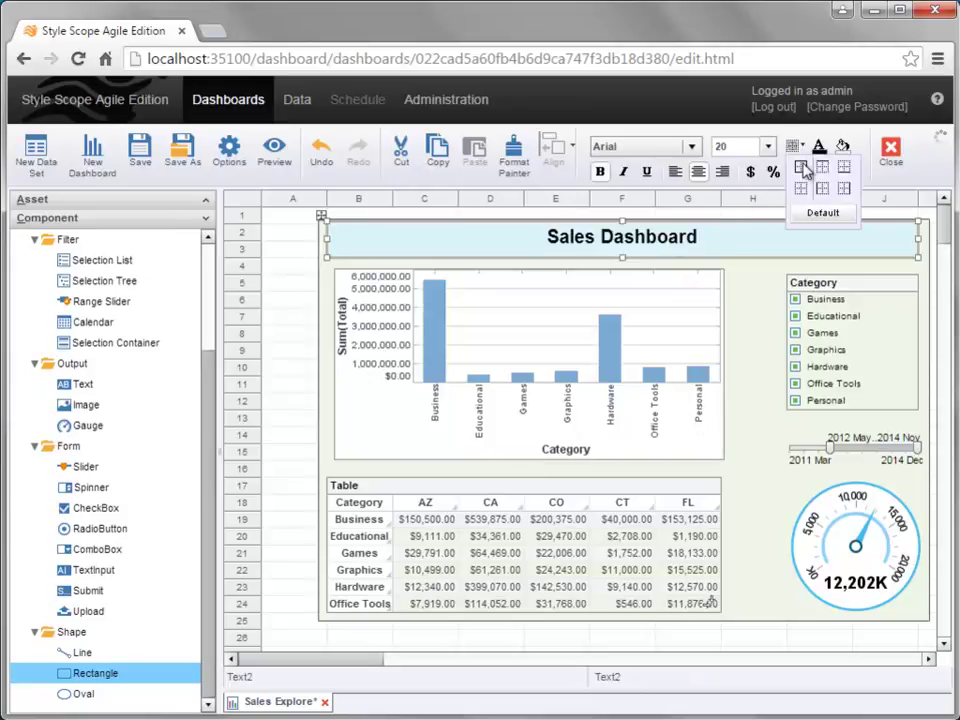
{"action": "left_click", "coordinate": [802, 165]}
{"action": "left_click_drag", "start_coordinate": [621, 260], "coordinate": [621, 259]}
{"action": "left_click", "coordinate": [293, 458]}
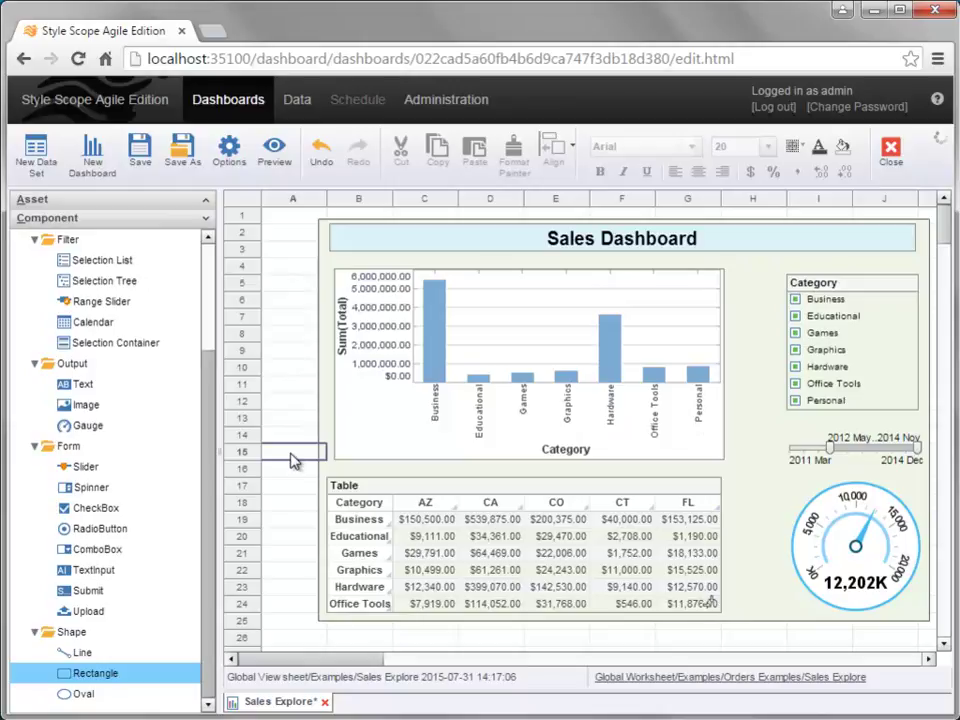
{"action": "left_click", "coordinate": [230, 155]}
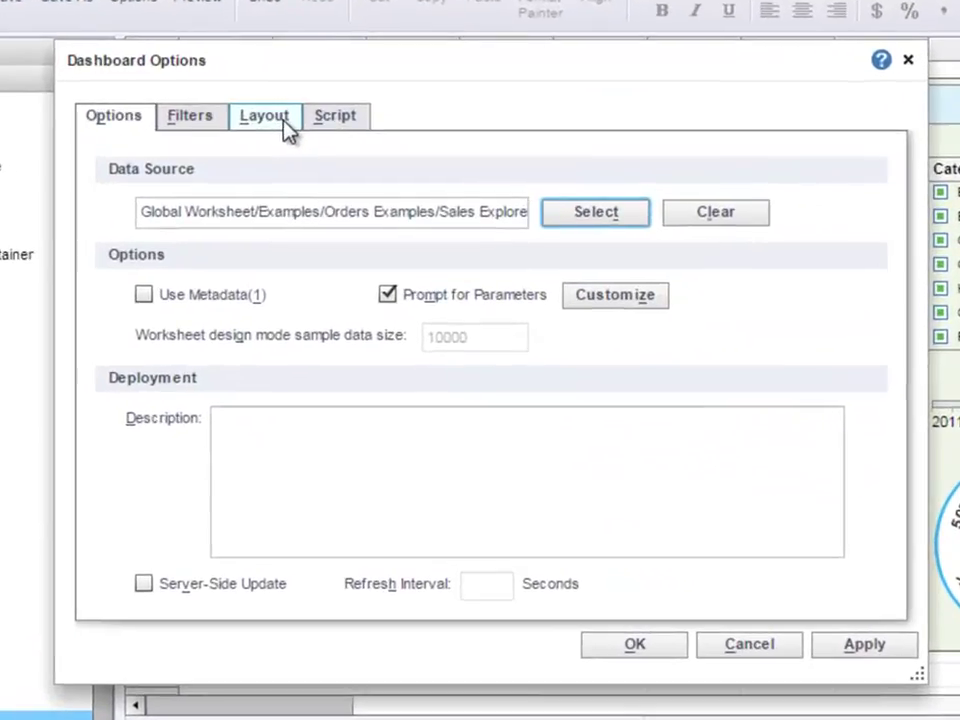
Turn on Scale to Screen in the dashboard's Layout options and confirm.
{"action": "left_click", "coordinate": [330, 246]}
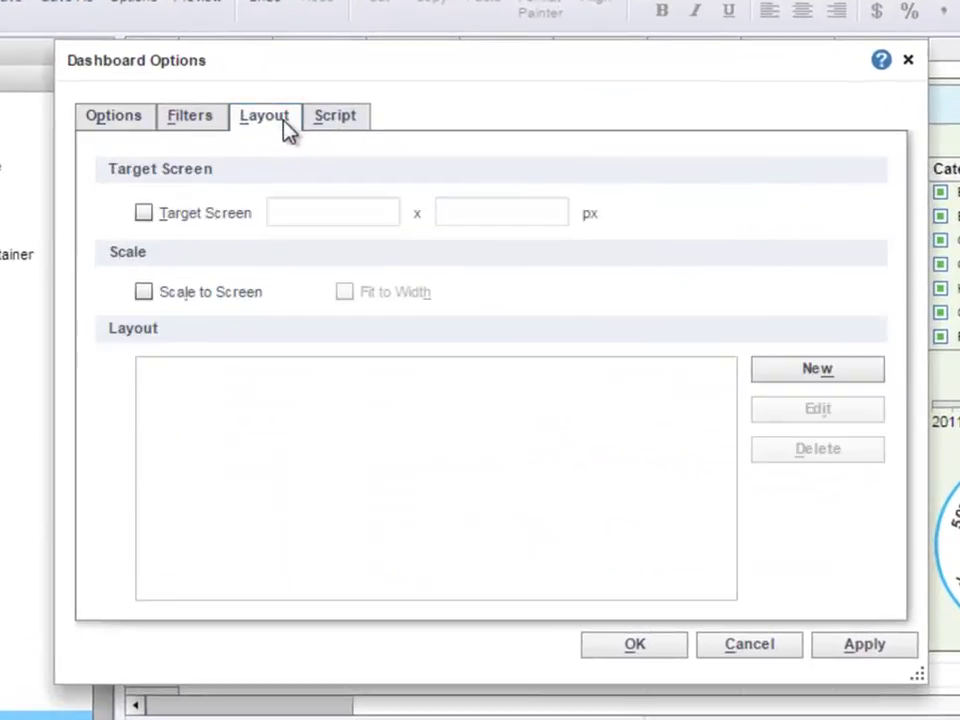
{"action": "left_click", "coordinate": [143, 296]}
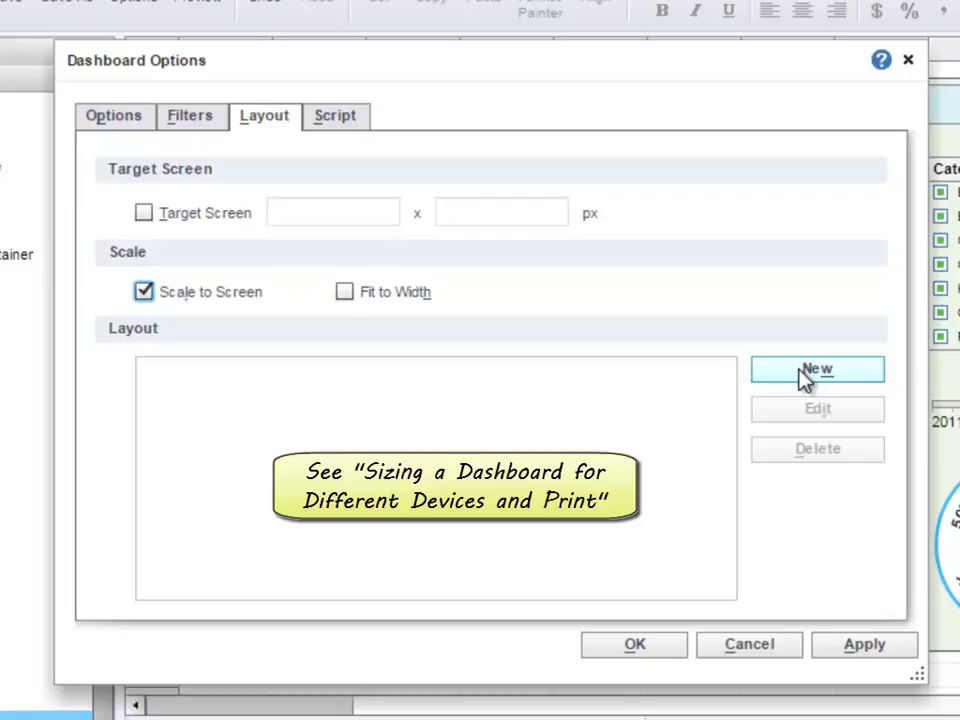
{"action": "left_click", "coordinate": [655, 656]}
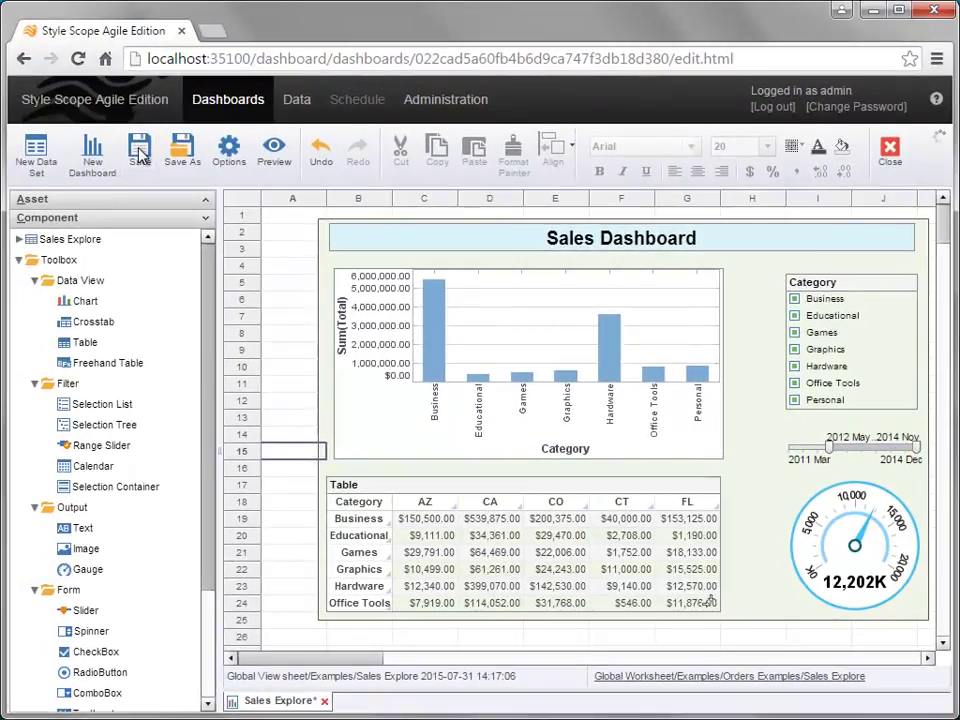
Open the Sales Explore dashboard from the portal's Examples folder for viewing.
{"action": "left_click", "coordinate": [228, 103]}
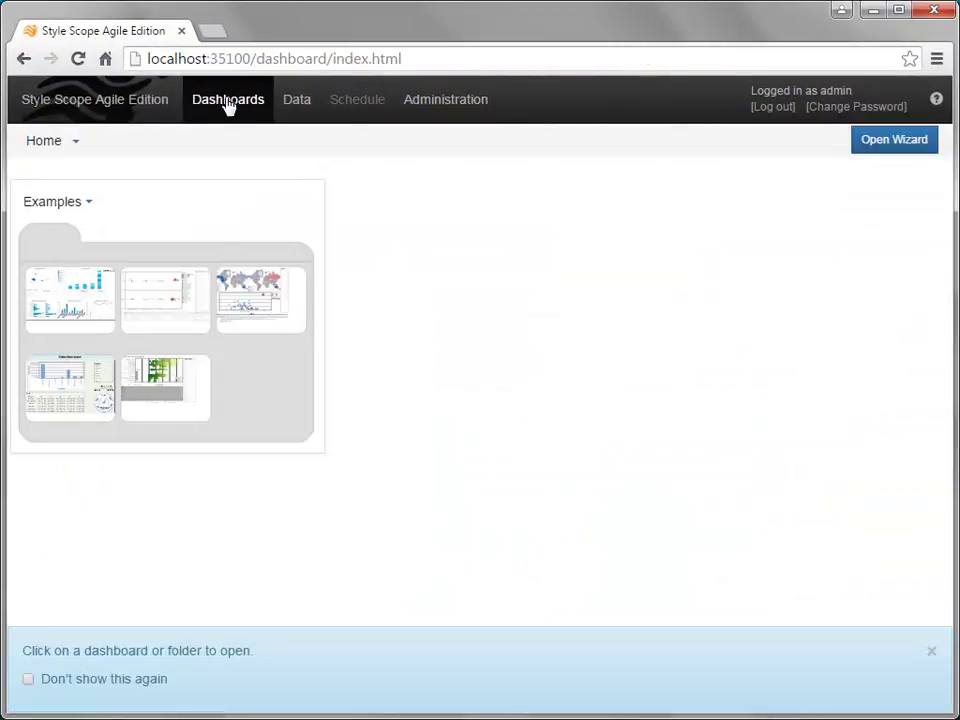
{"action": "left_click", "coordinate": [191, 323]}
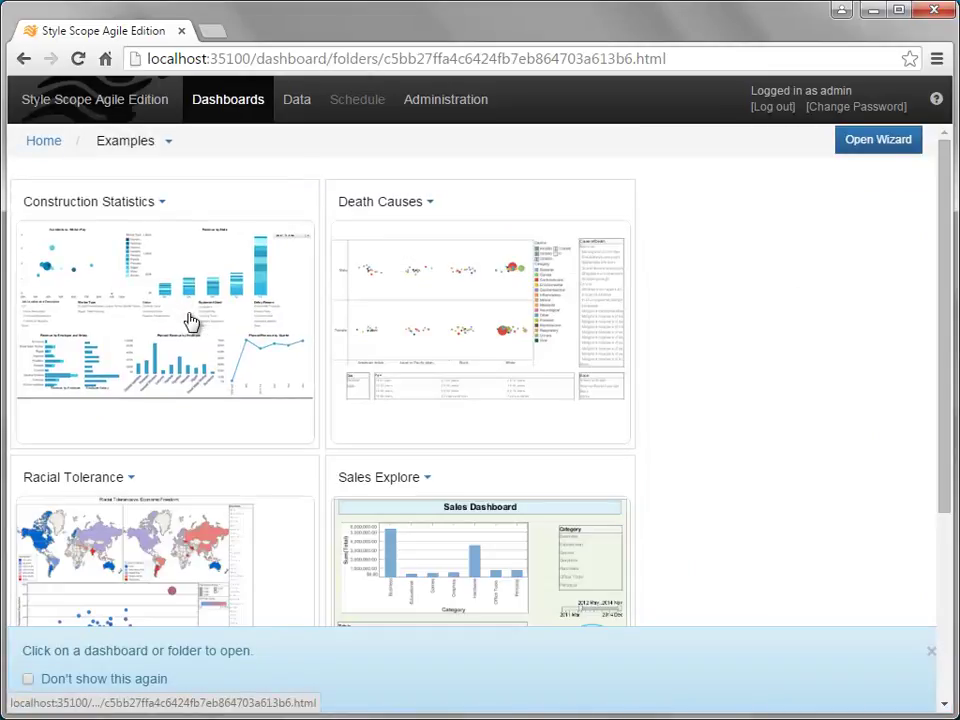
{"action": "scroll", "coordinate": [685, 389], "scroll_direction": "down", "scroll_amount": 3}
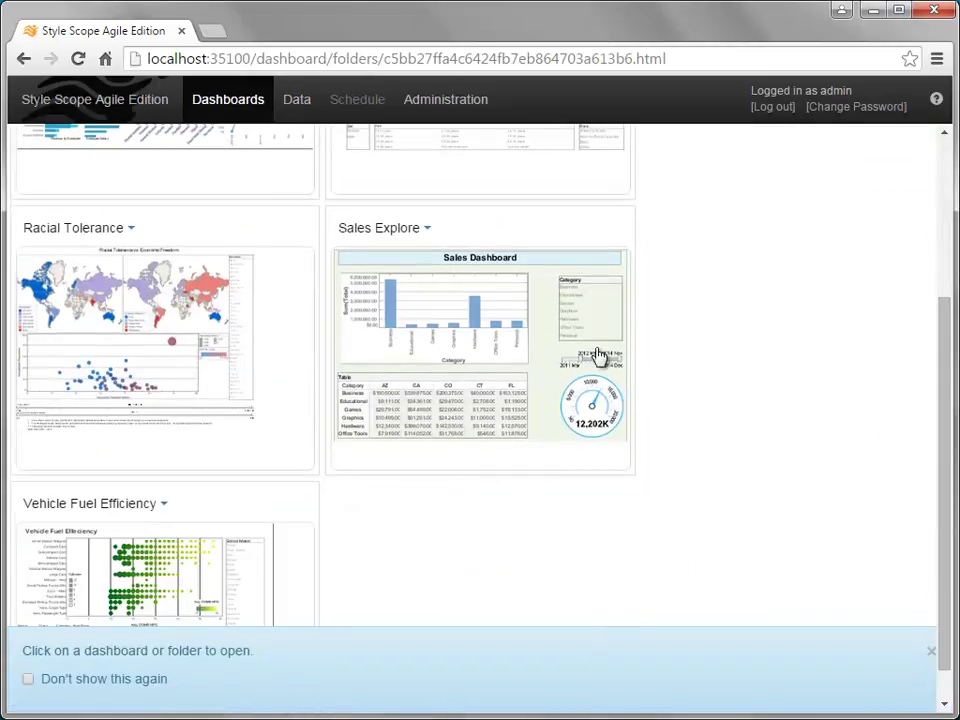
{"action": "left_click", "coordinate": [475, 344]}
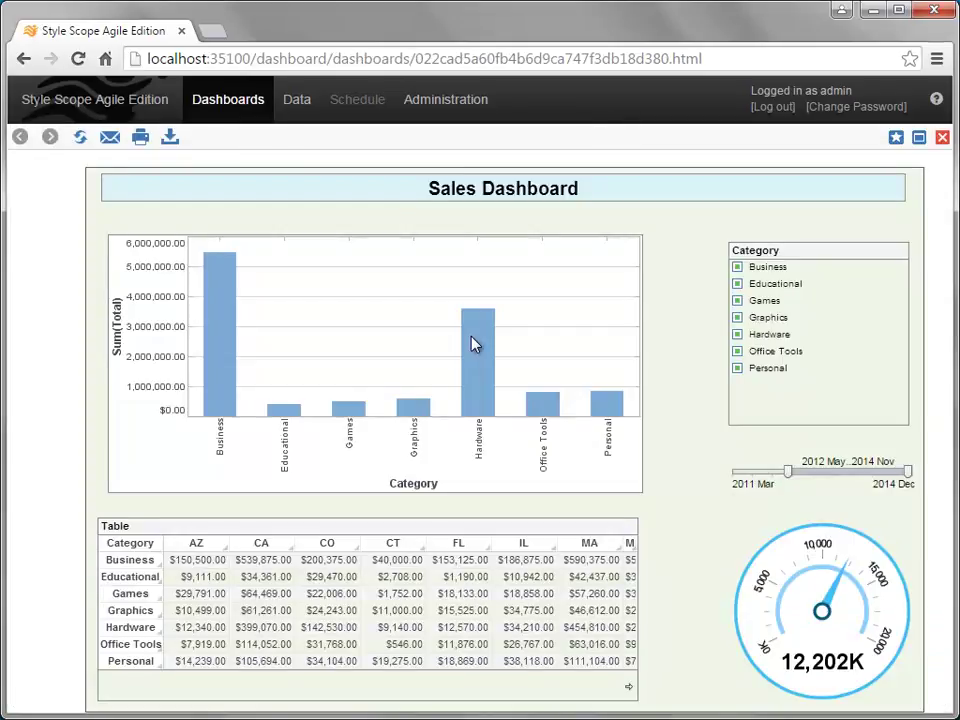